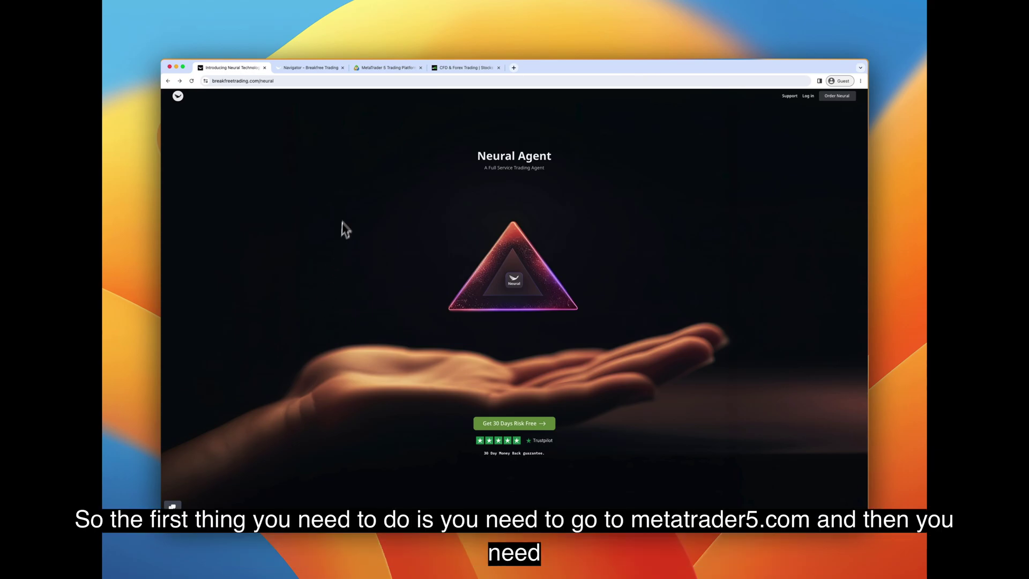
# - Download the MetaTrader 5 macOS installer from metatrader5.com in Chrome
pyautogui.click(383, 68)
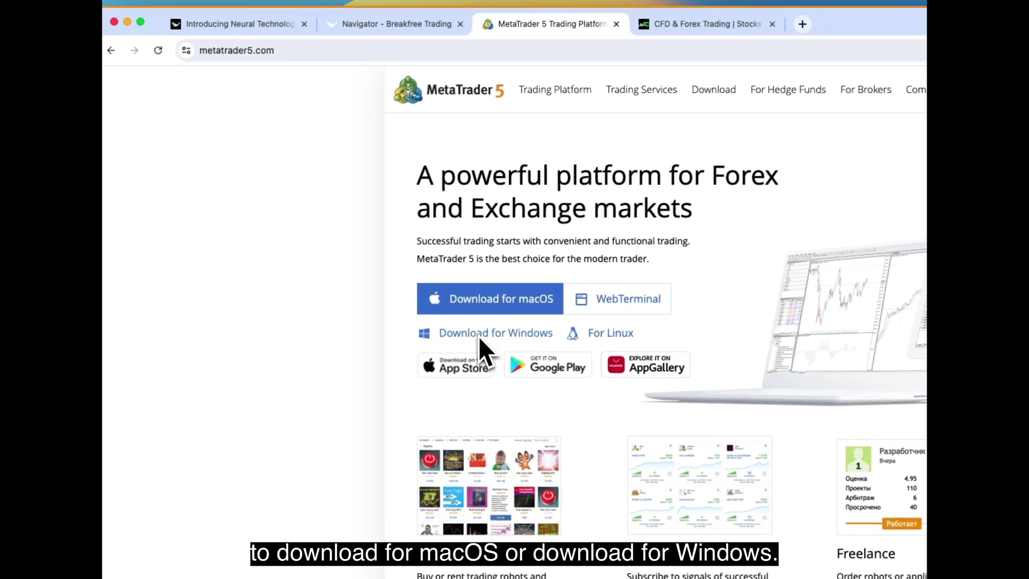
pyautogui.click(494, 299)
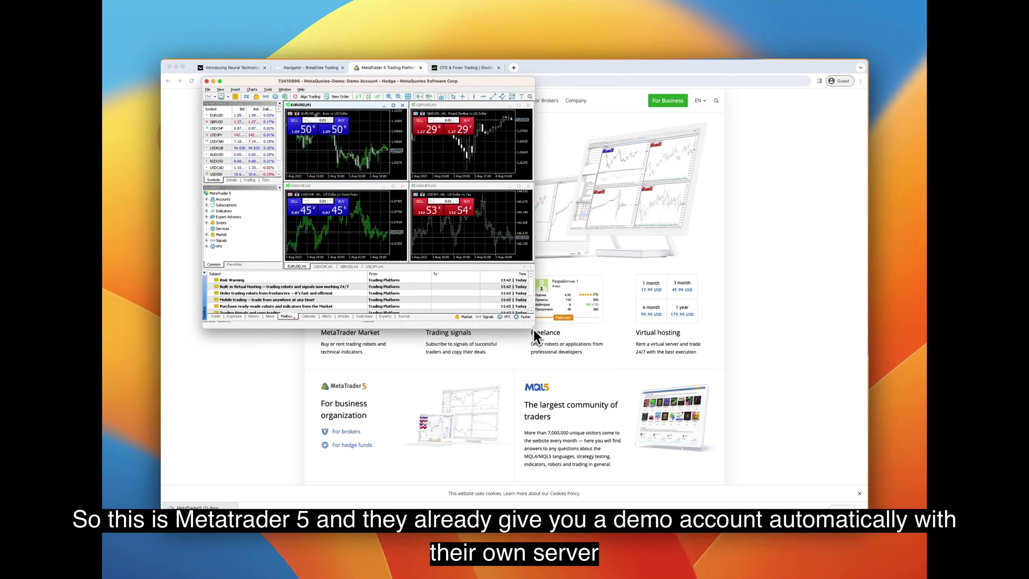
# - Enlarge the MetaTrader 5 window and expand Accounts to reveal the MetaQuotes-Demo account
pyautogui.moveTo(534, 332); pyautogui.dragTo(748, 467)
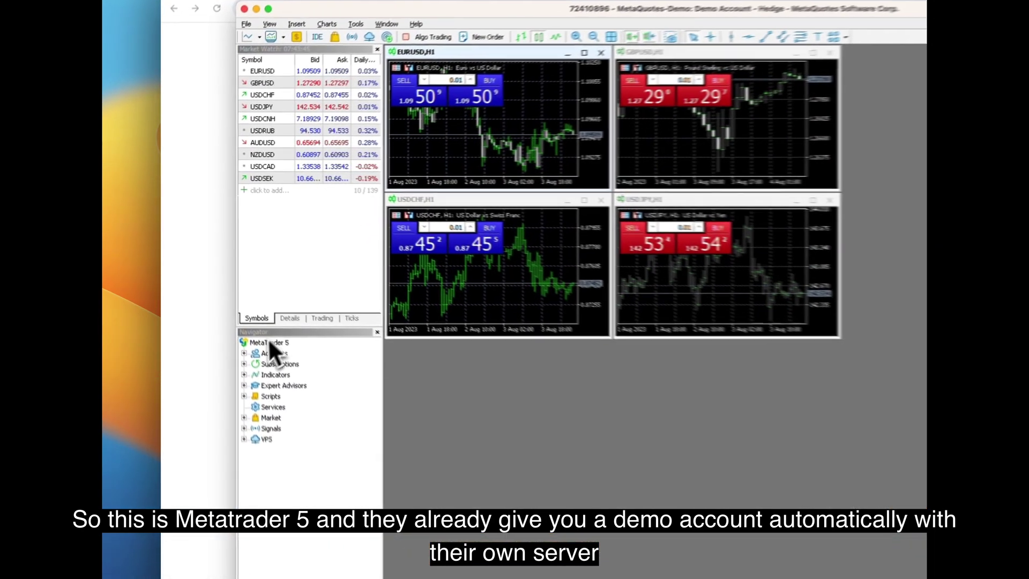
pyautogui.click(252, 371)
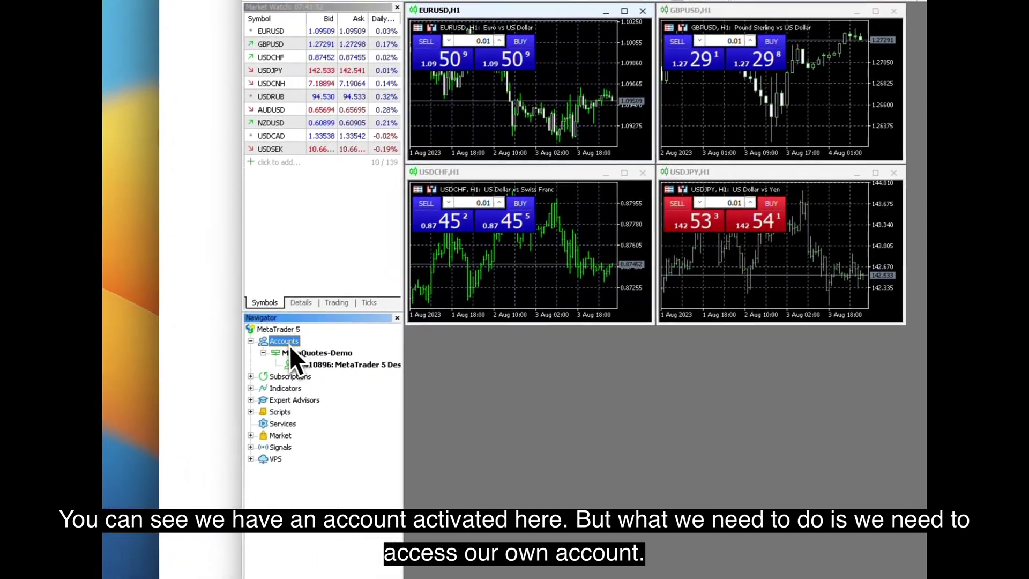
pyautogui.rightClick(273, 357)
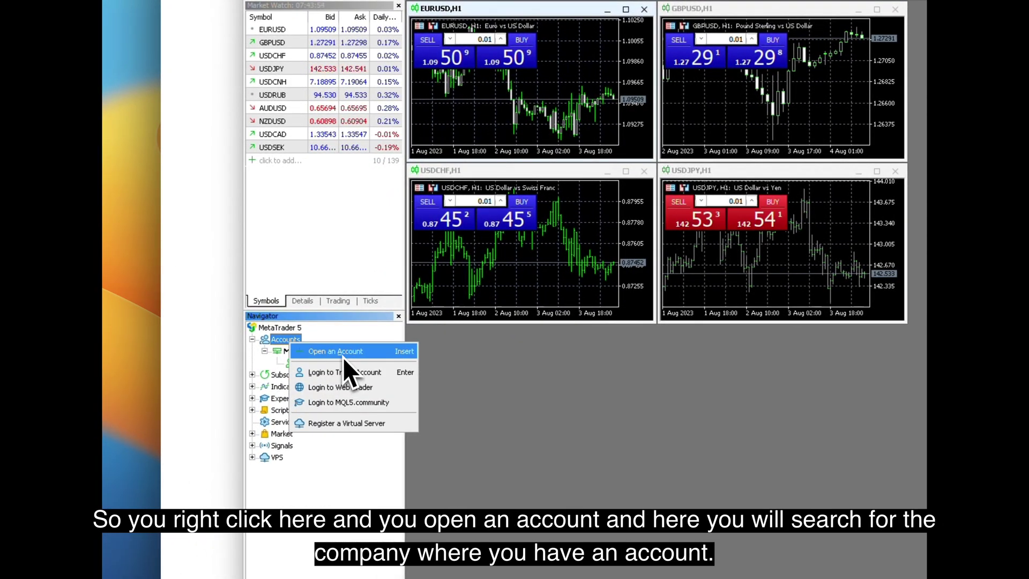
# - Search 'icma' in the Open an Account broker list, pick Raw Trading Ltd, and view IC Markets signup
pyautogui.rightClick(280, 340)
pyautogui.click(298, 348)
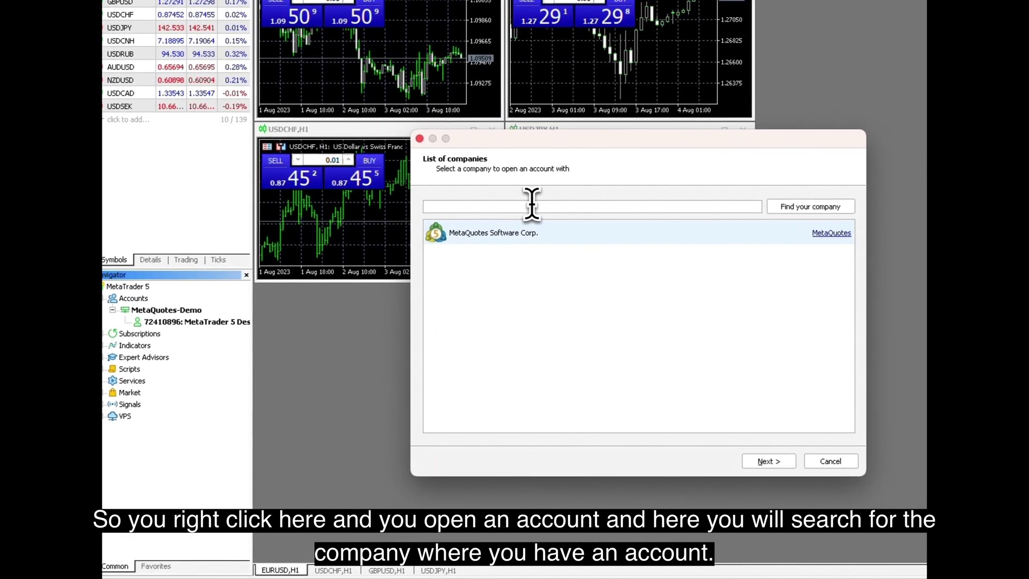
pyautogui.write('icma')
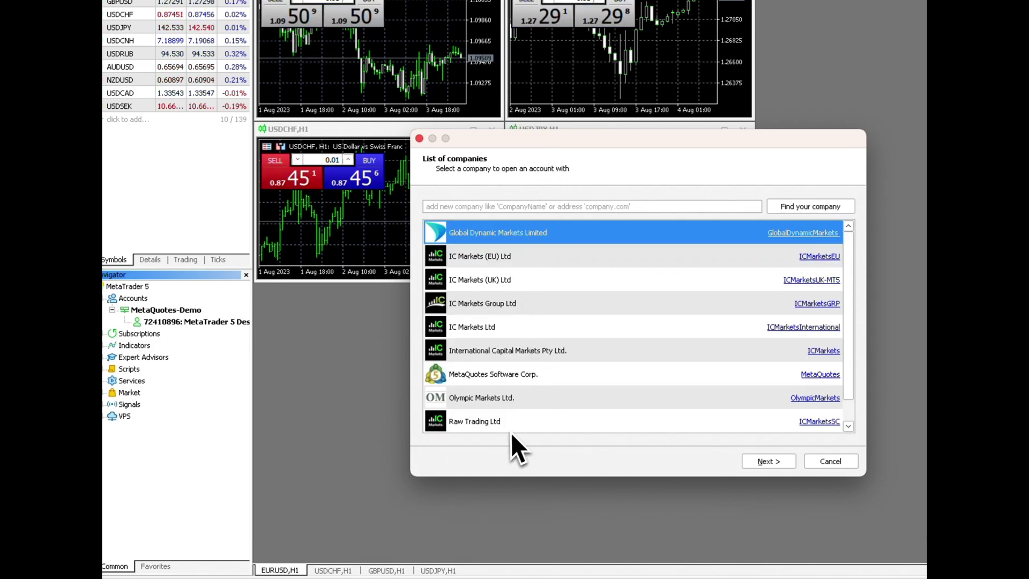
pyautogui.click(514, 421)
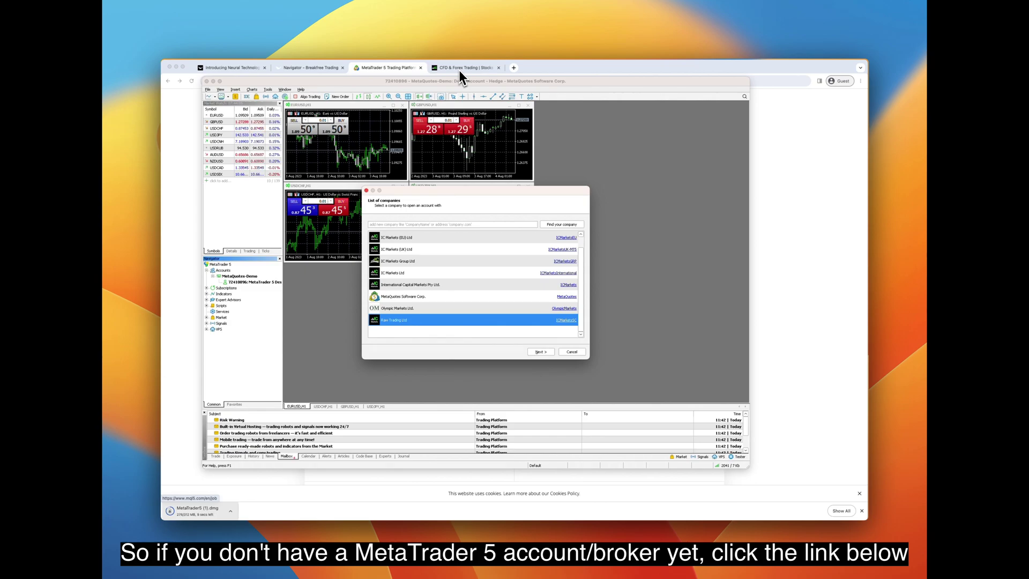
pyautogui.click(458, 69)
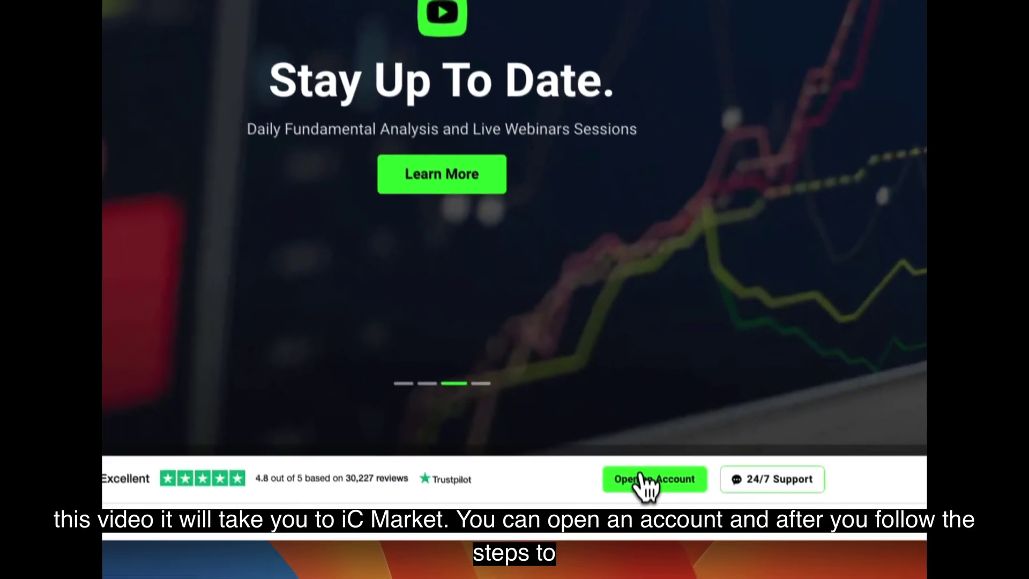
pyautogui.click(641, 479)
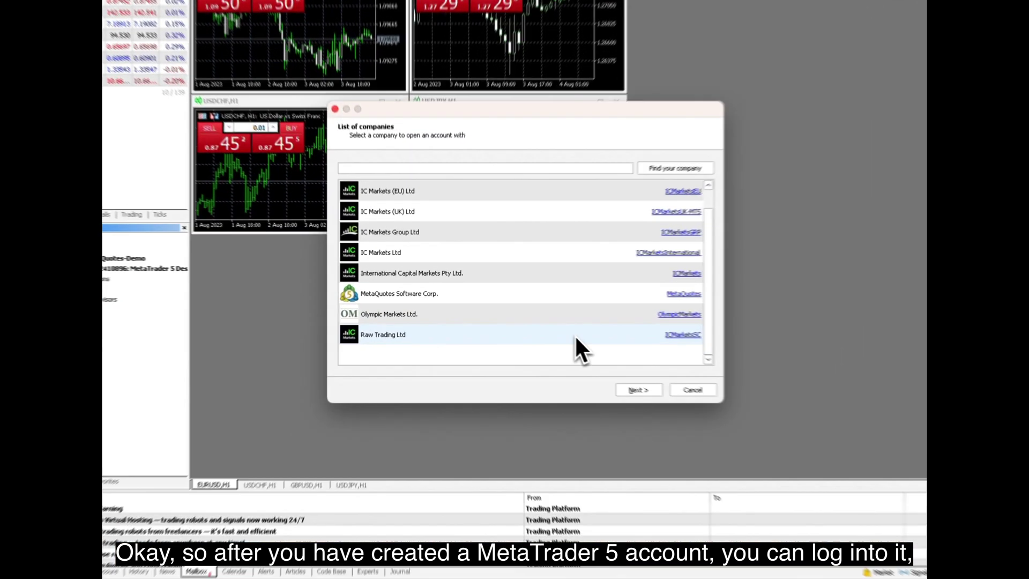
pyautogui.click(507, 320)
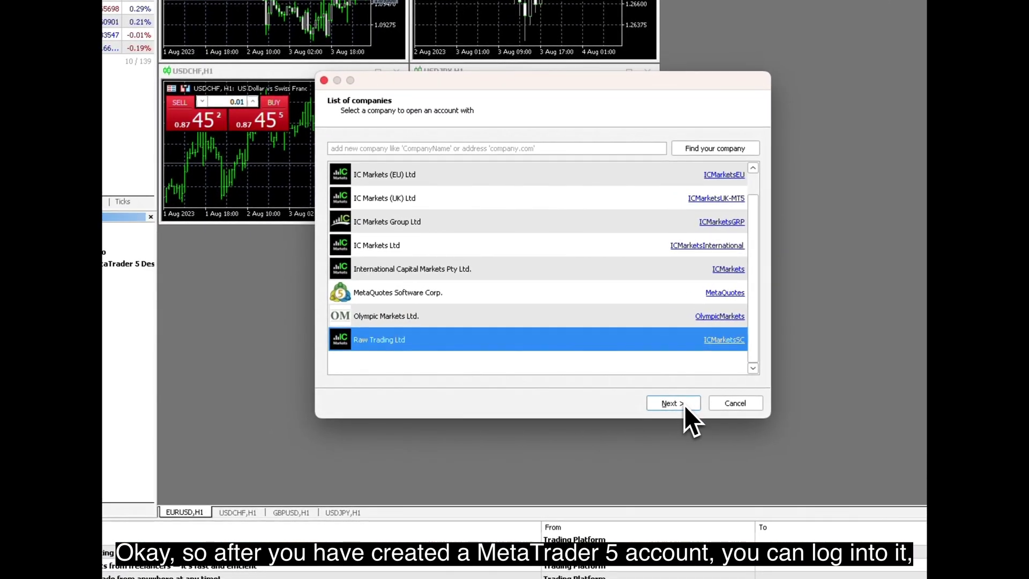
pyautogui.click(683, 404)
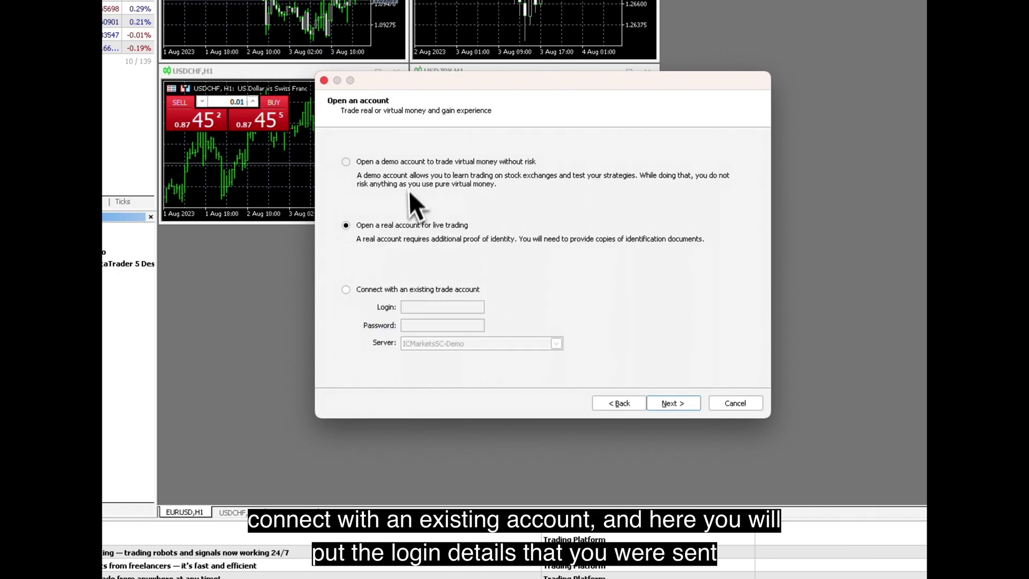
pyautogui.click(392, 289)
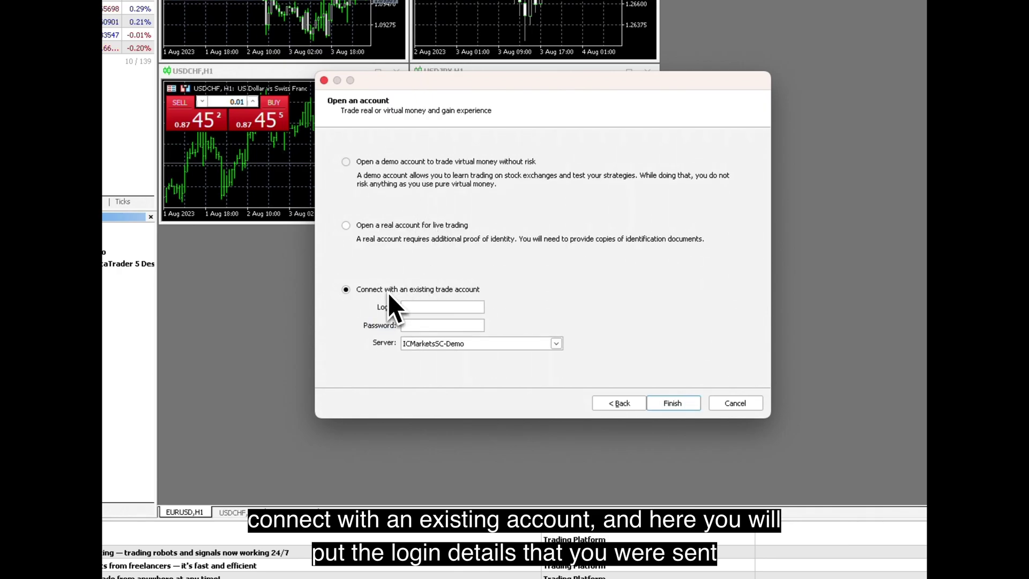
pyautogui.click(437, 307)
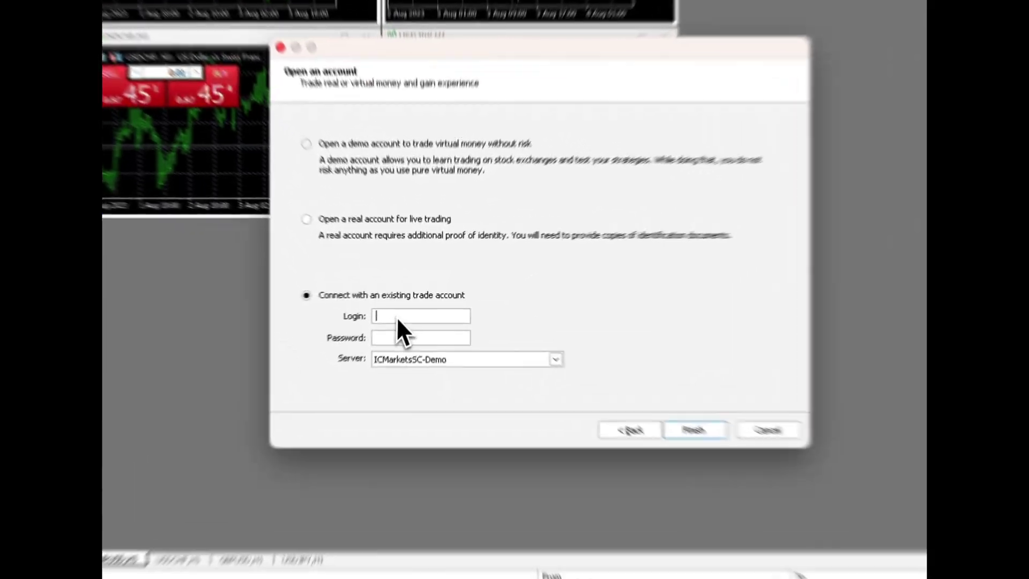
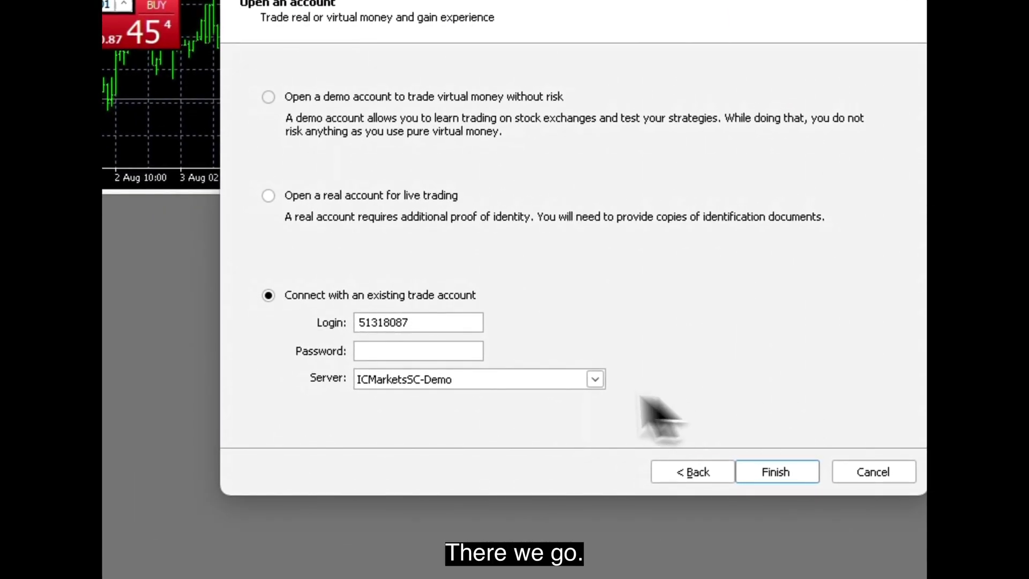
pyautogui.click(410, 353)
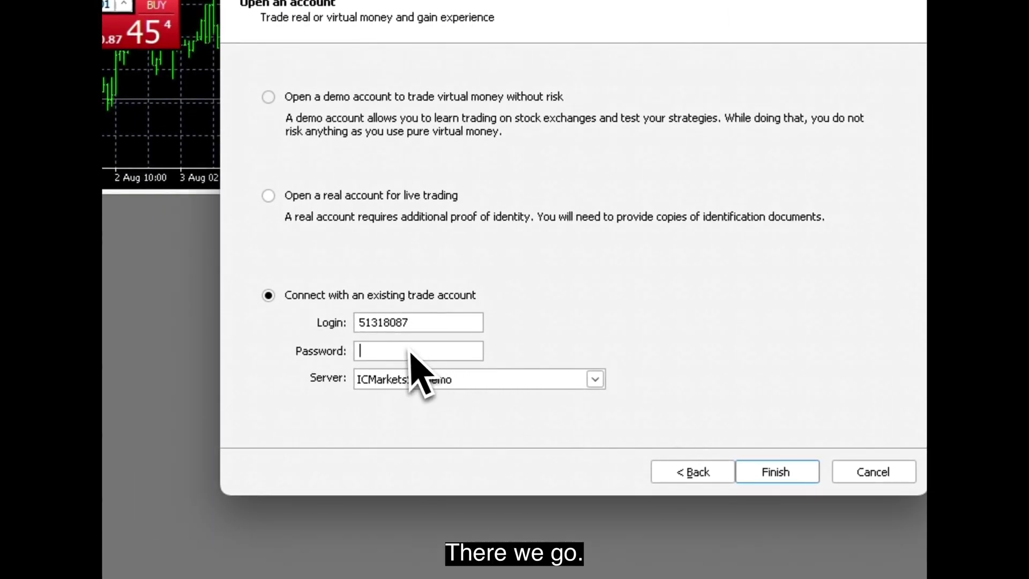
pyautogui.click(796, 468)
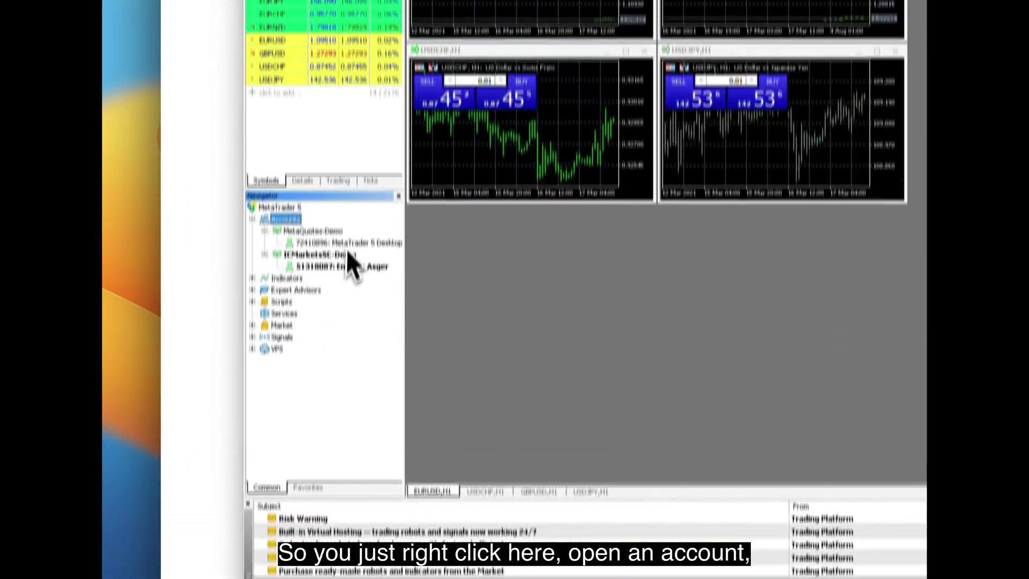
# - Reopen the Open an Account broker list, then cancel it
pyautogui.rightClick(291, 282)
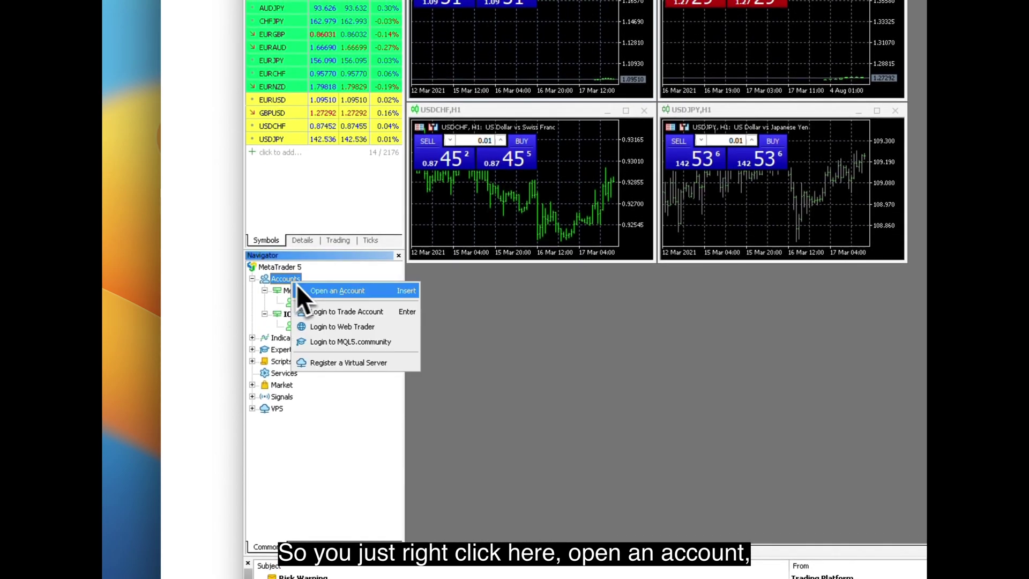
pyautogui.click(327, 290)
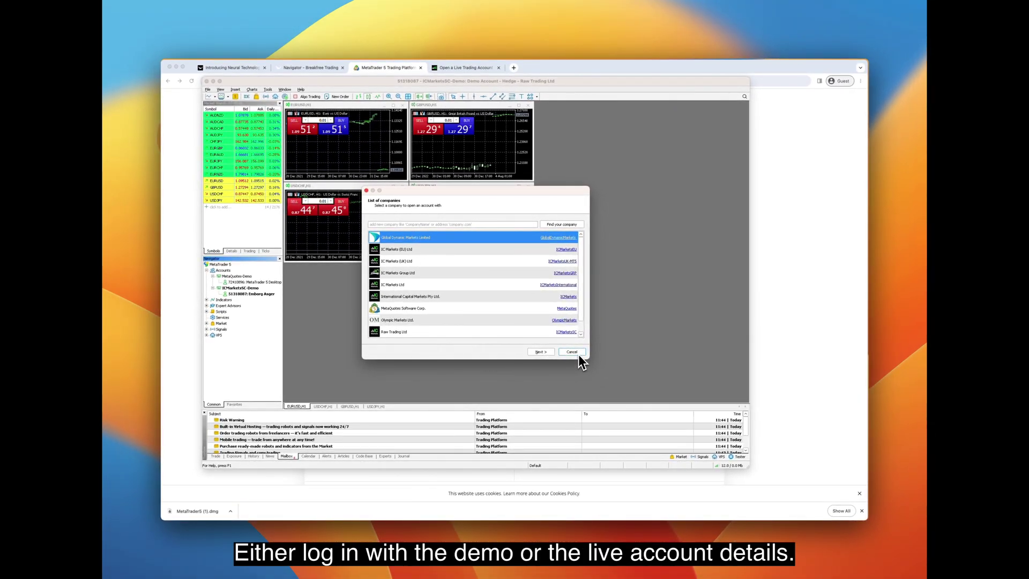
pyautogui.click(578, 353)
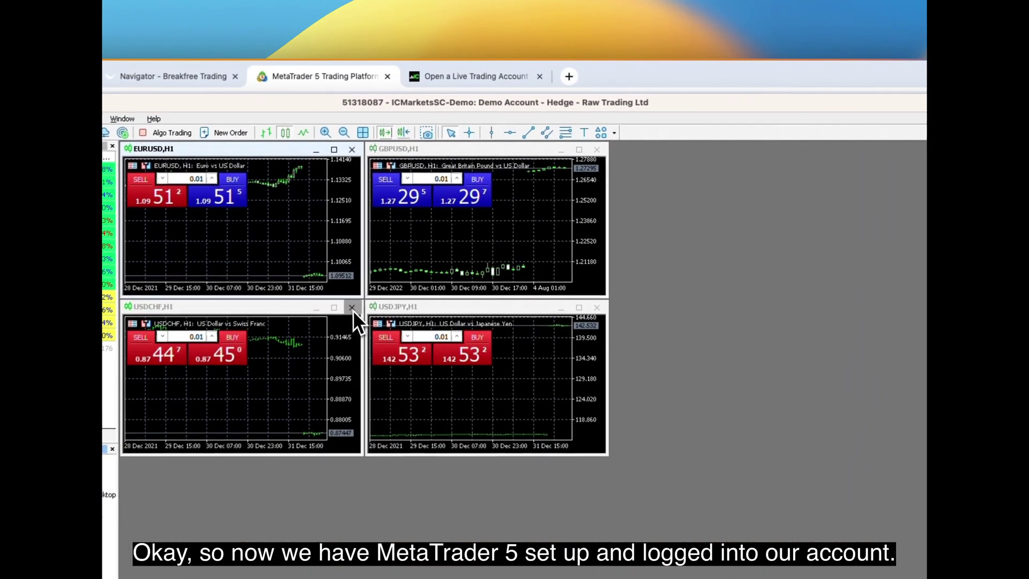
# - Close the USDCHF, EURUSD and GBPUSD charts and maximize the USDJPY chart
pyautogui.click(352, 308)
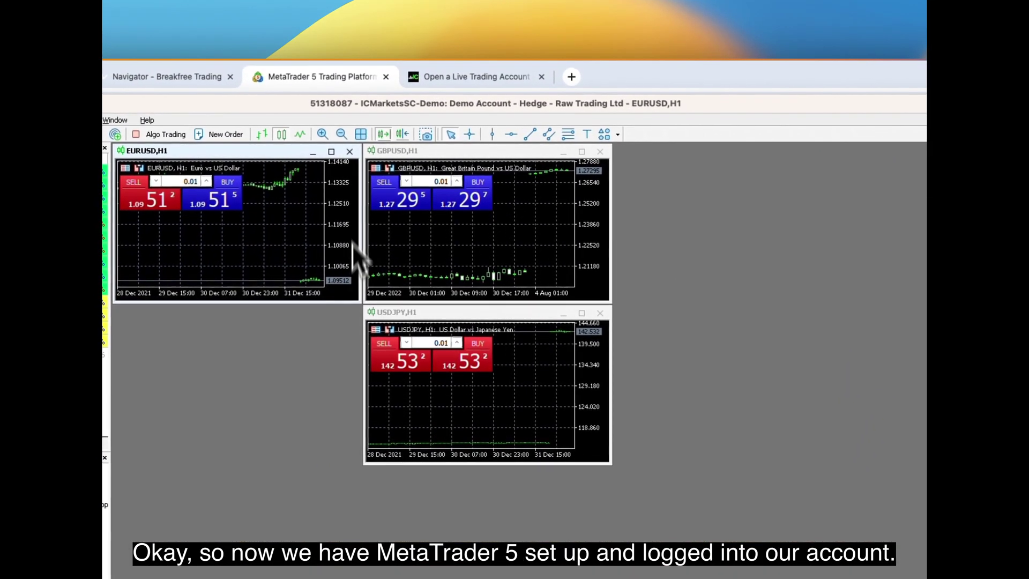
pyautogui.click(351, 149)
pyautogui.click(600, 152)
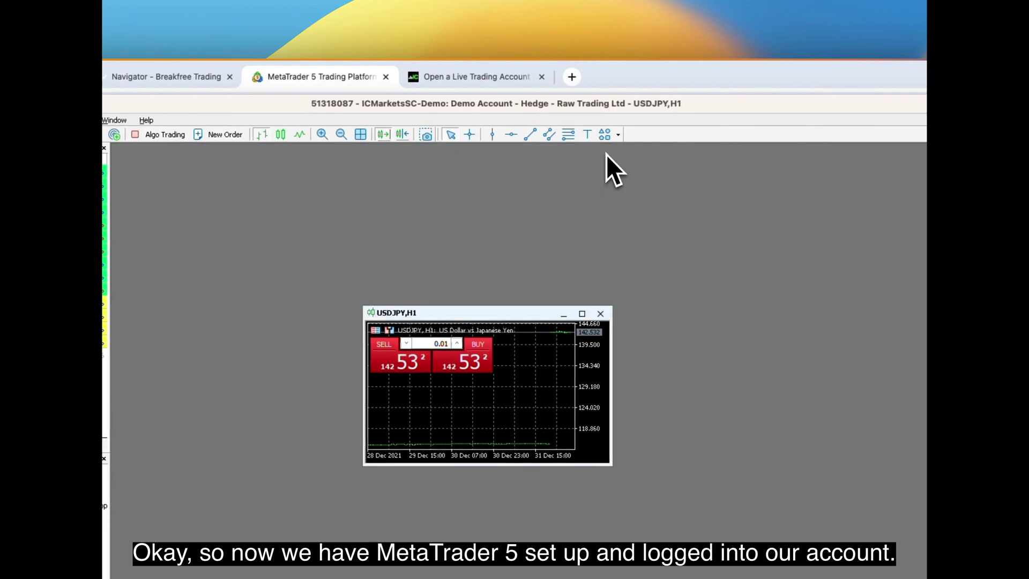
pyautogui.click(583, 315)
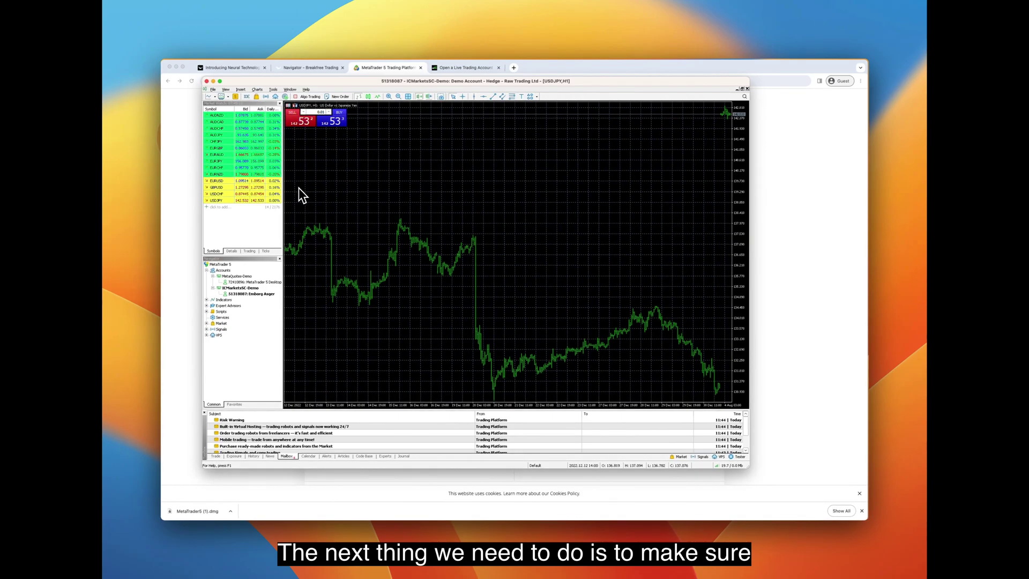
pyautogui.click(250, 67)
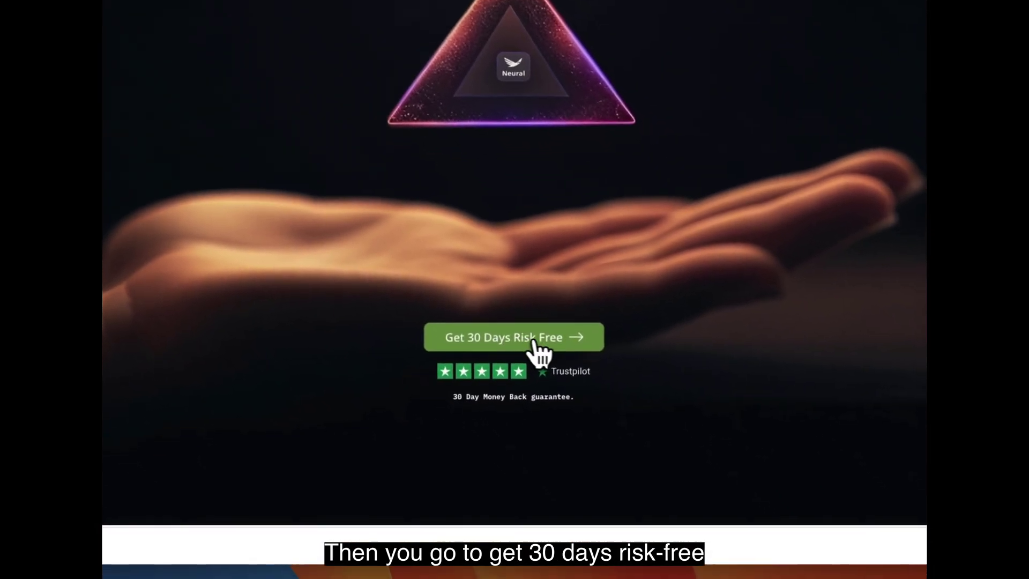
pyautogui.click(540, 346)
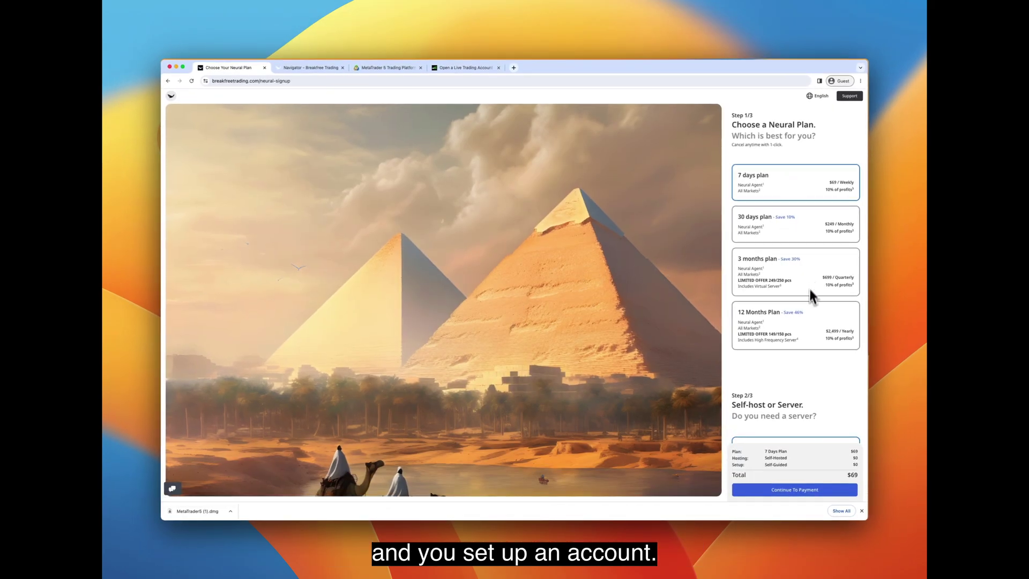
pyautogui.scroll(-5, 809, 391)
pyautogui.scroll(3, 809, 391)
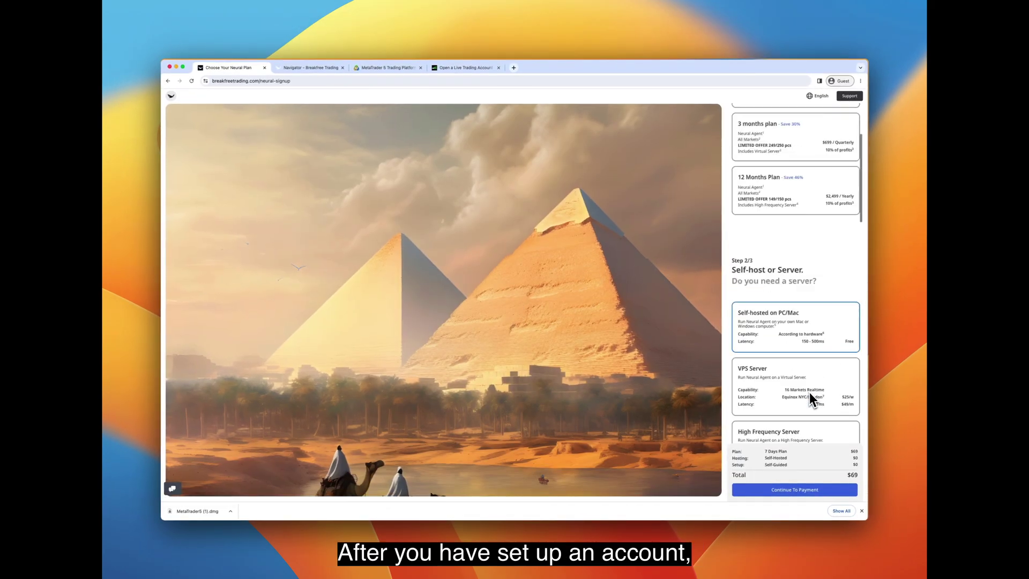
pyautogui.scroll(3, 809, 394)
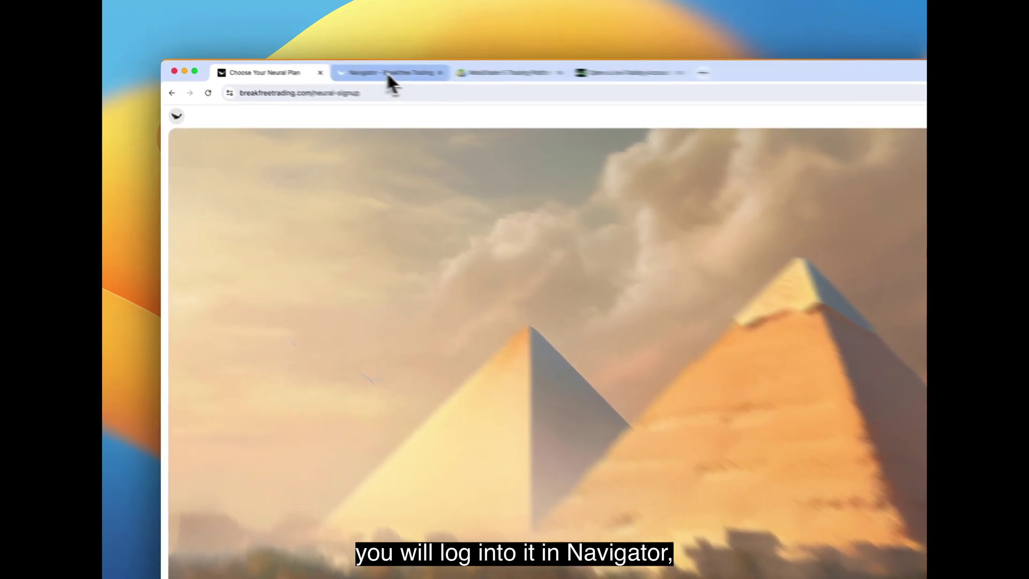
# - Sign in to Breakfree Navigator and show the profile menu listing Neural Agent Sync
pyautogui.click(310, 68)
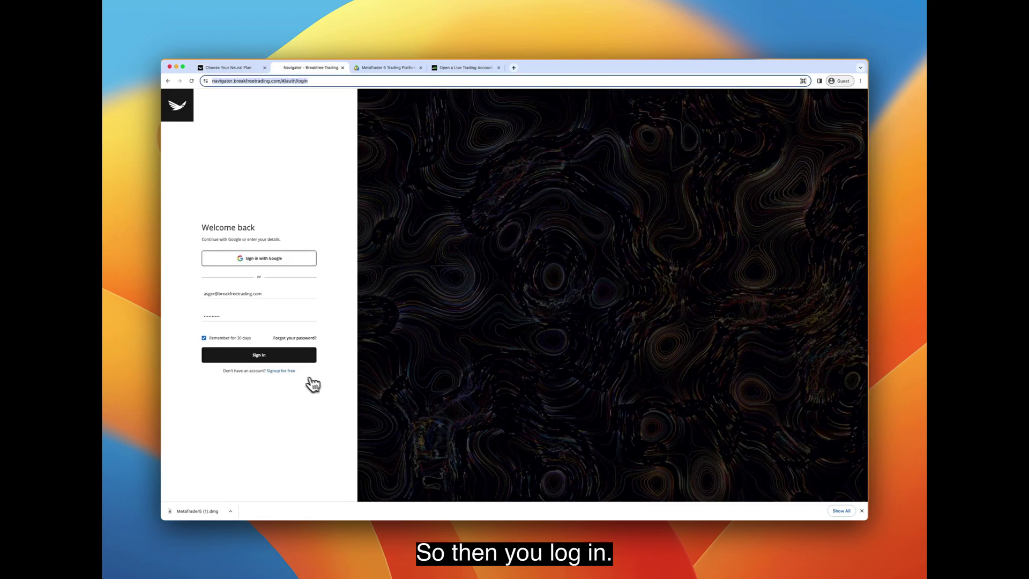
pyautogui.click(293, 356)
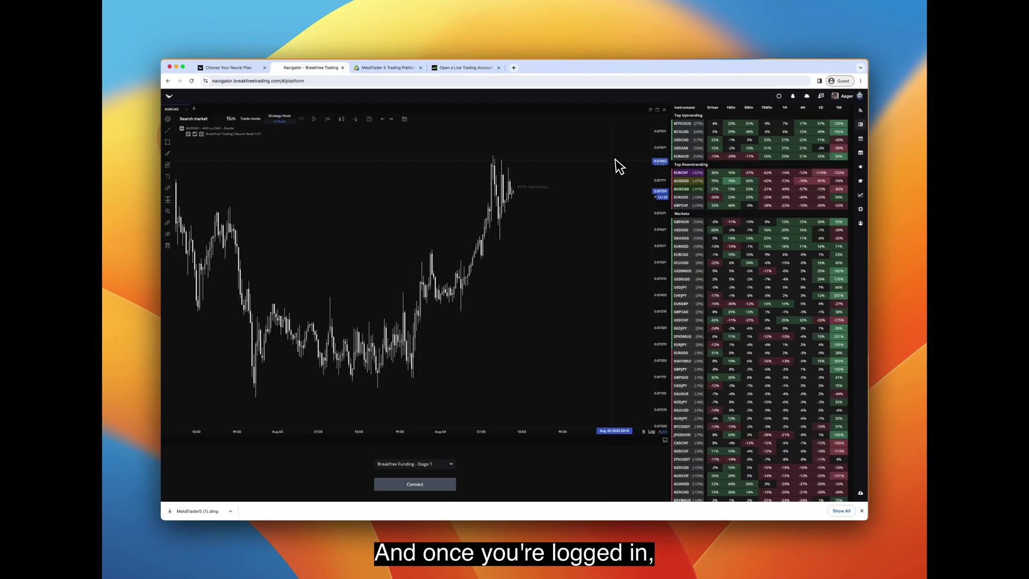
pyautogui.click(848, 102)
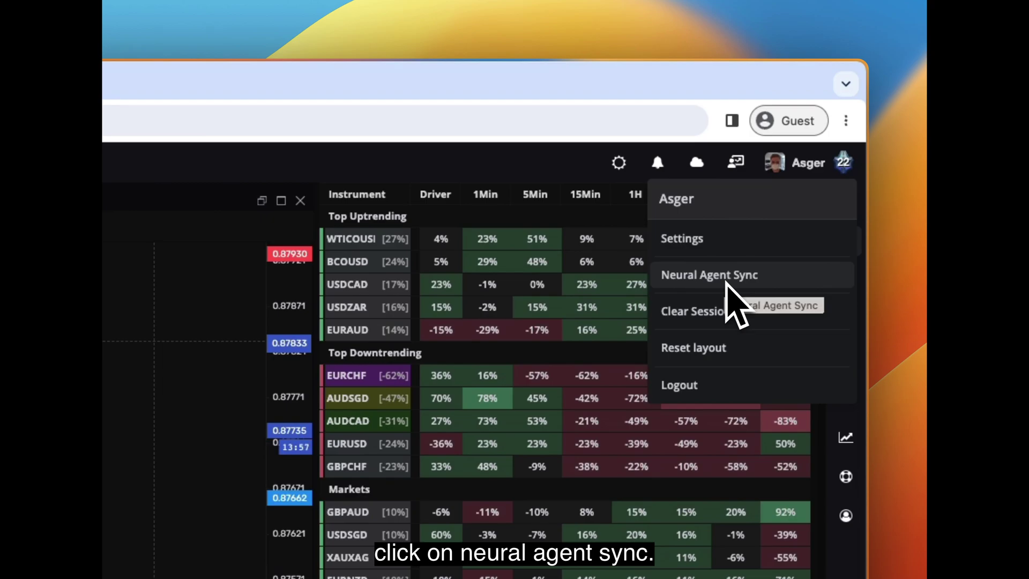
pyautogui.click(727, 283)
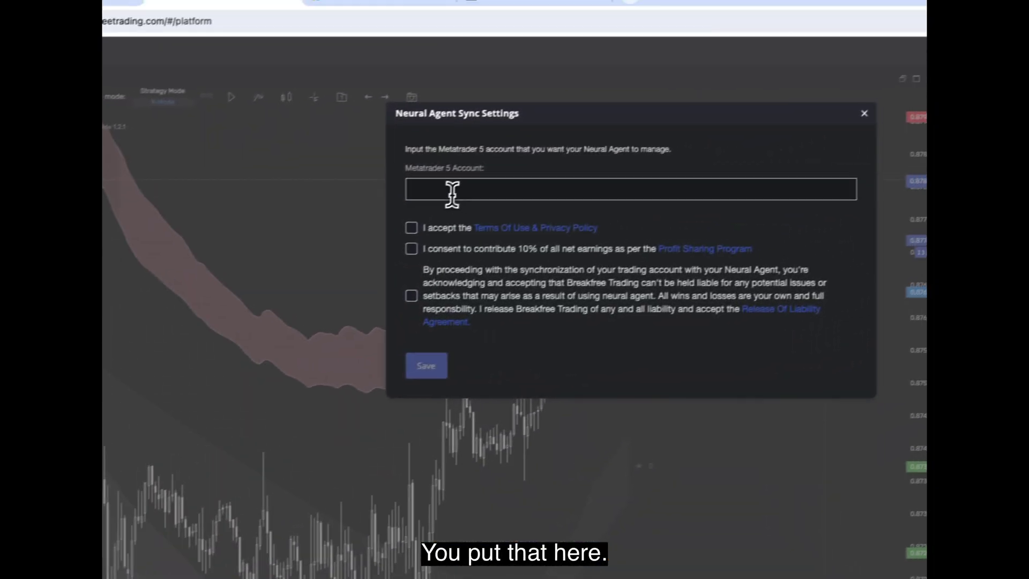
pyautogui.click(425, 241)
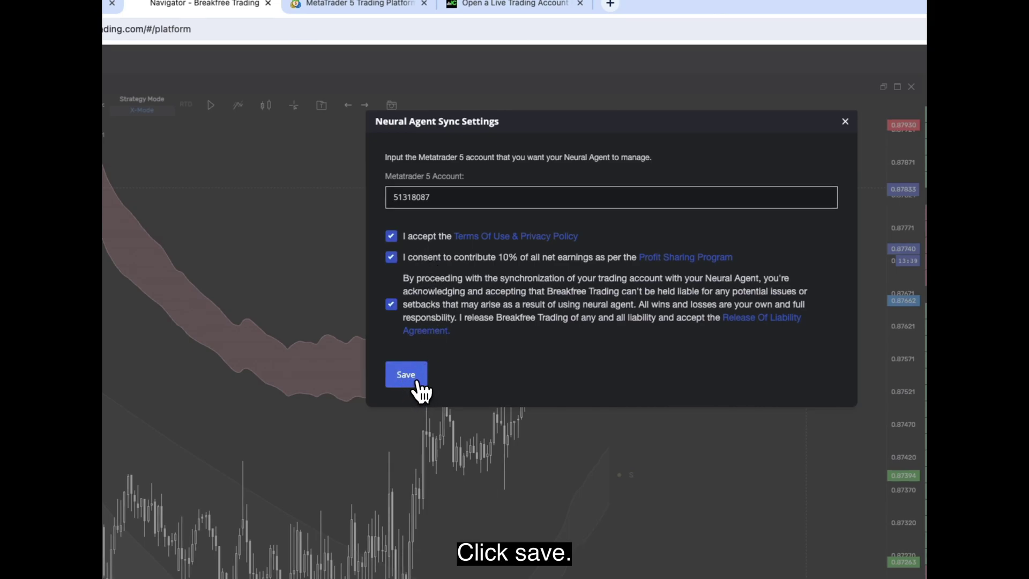
pyautogui.click(418, 383)
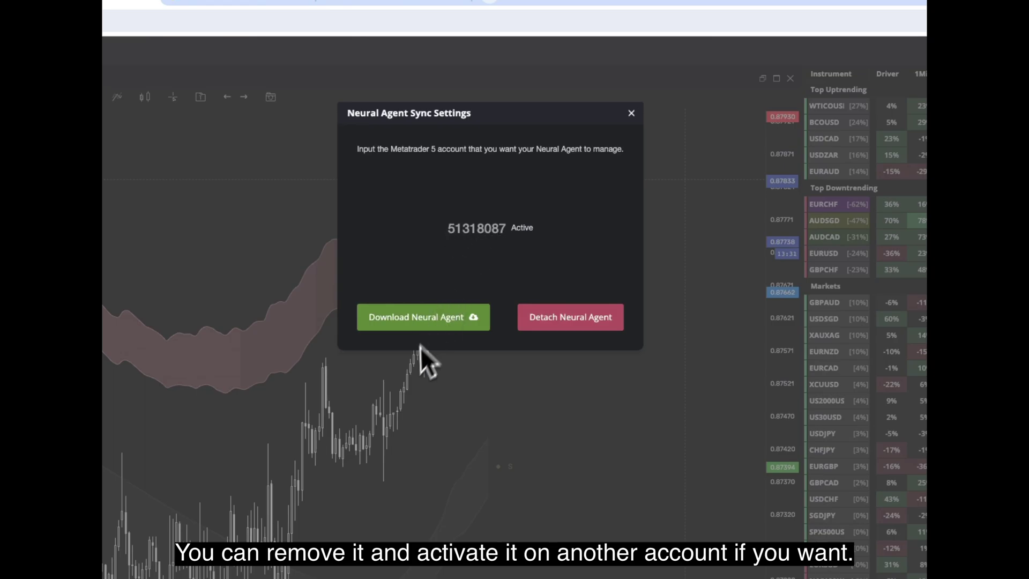
pyautogui.click(439, 327)
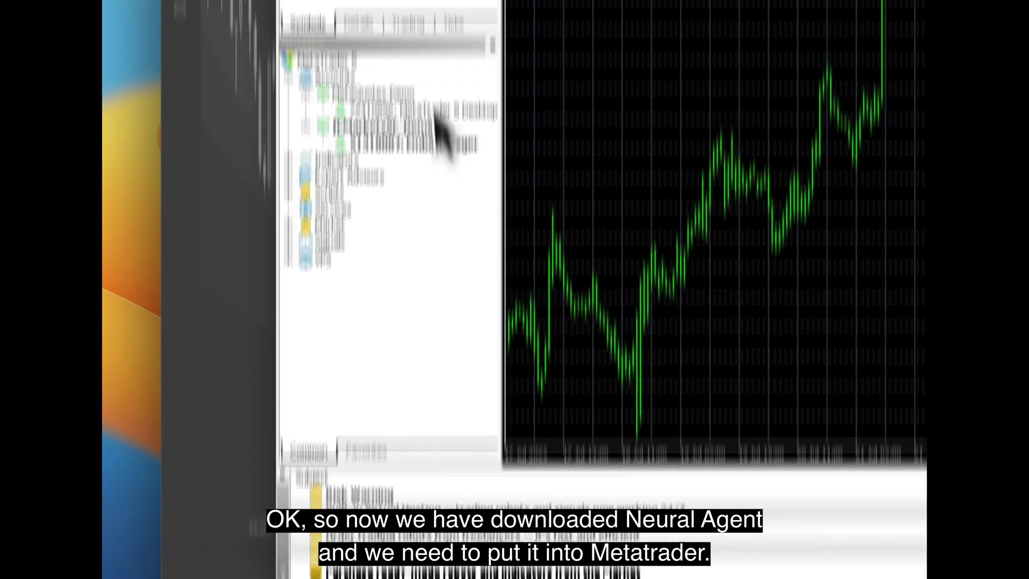
# - Expand Expert Advisors and show MetaTrader 5's data folder in Finder via File > Open Data Folder
pyautogui.click(288, 415)
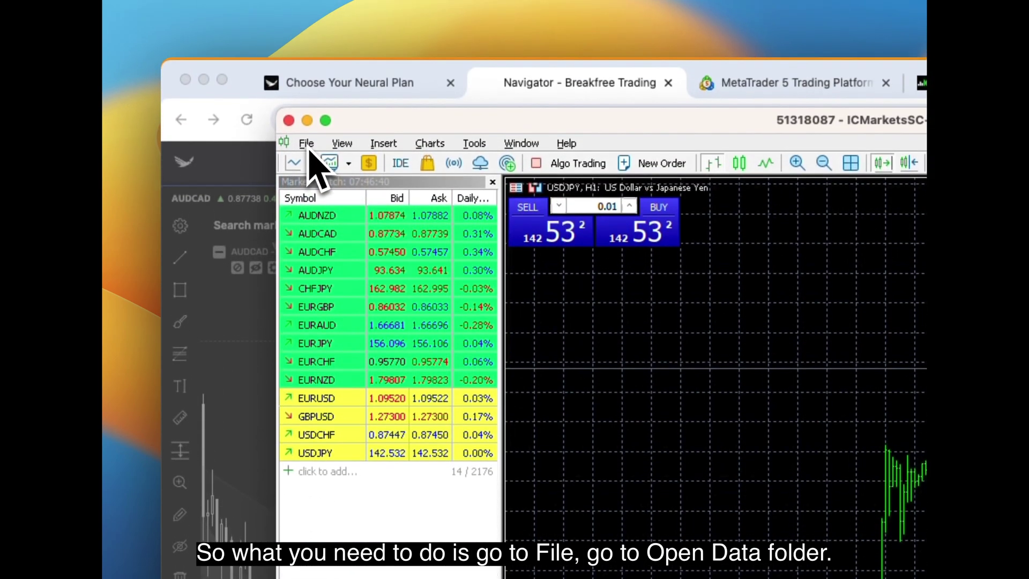
pyautogui.click(307, 148)
pyautogui.click(387, 299)
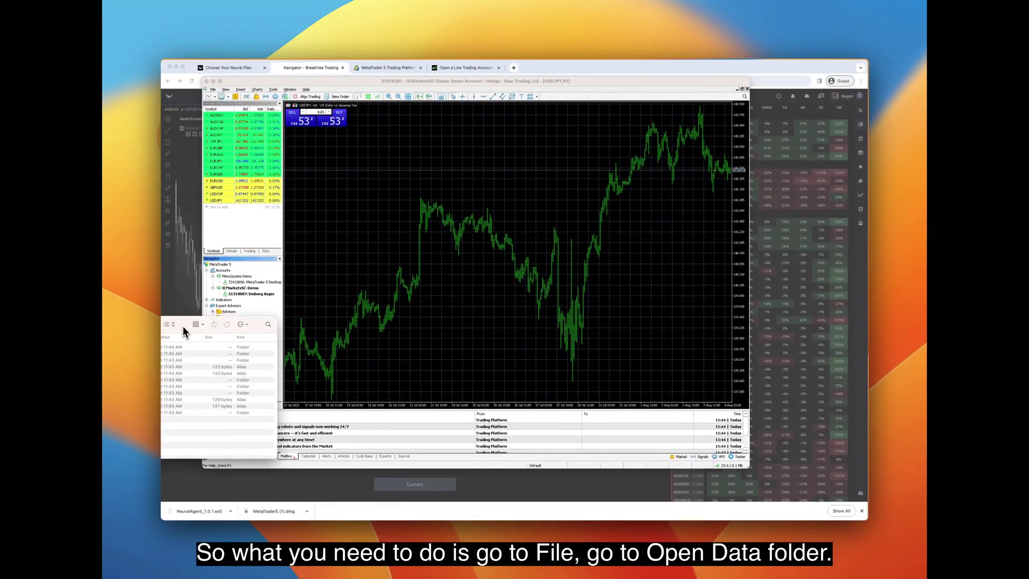
# - Center the Finder window and copy NeuralAgent_1.0.1.ex5 from the downloads bar into Experts
pyautogui.moveTo(182, 326); pyautogui.dragTo(479, 185)
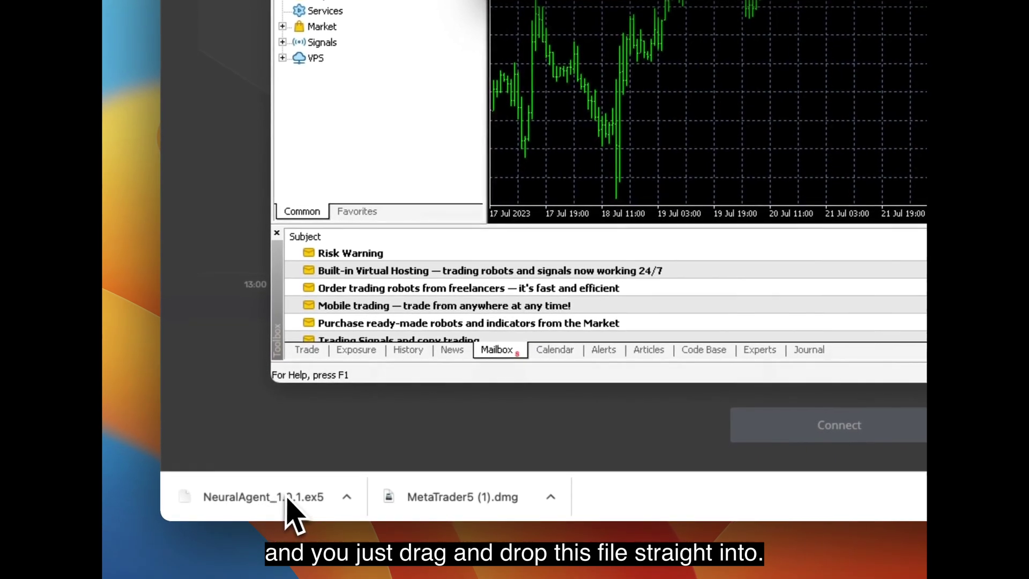
pyautogui.moveTo(288, 504); pyautogui.dragTo(691, 348)
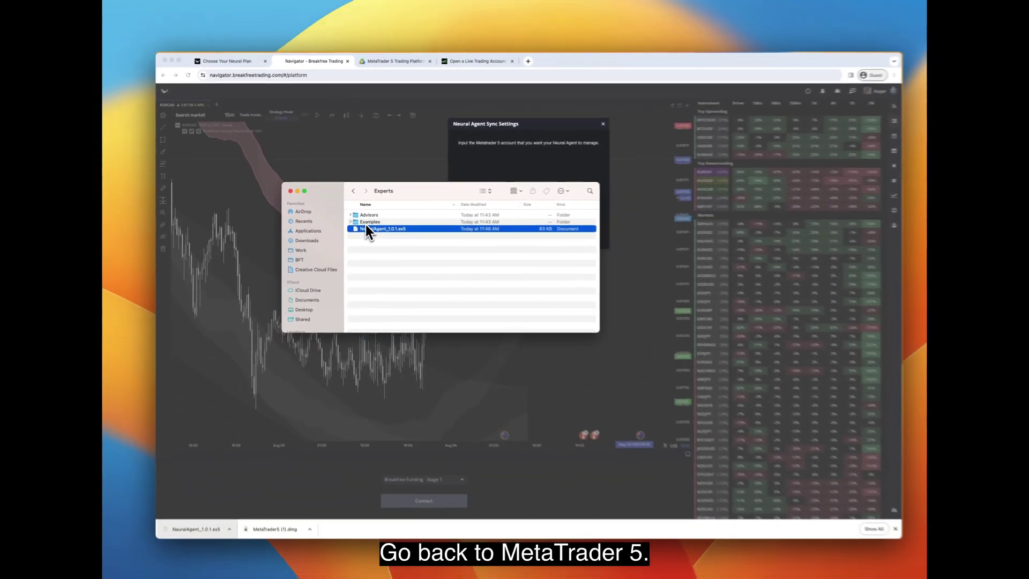
# - Return to MetaTrader 5 and refresh the Expert Advisors list
pyautogui.press('super+Tab')
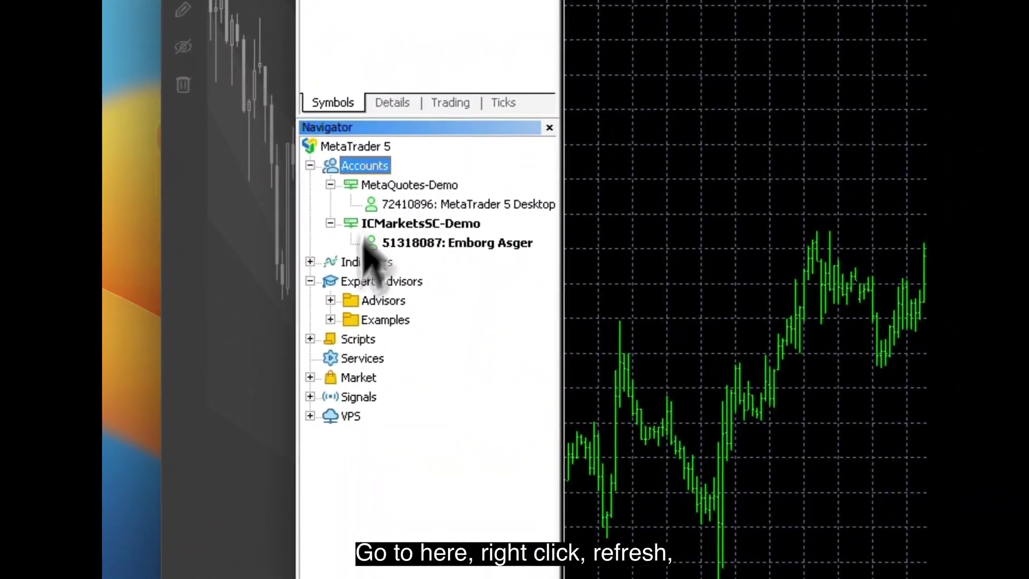
pyautogui.click(394, 281)
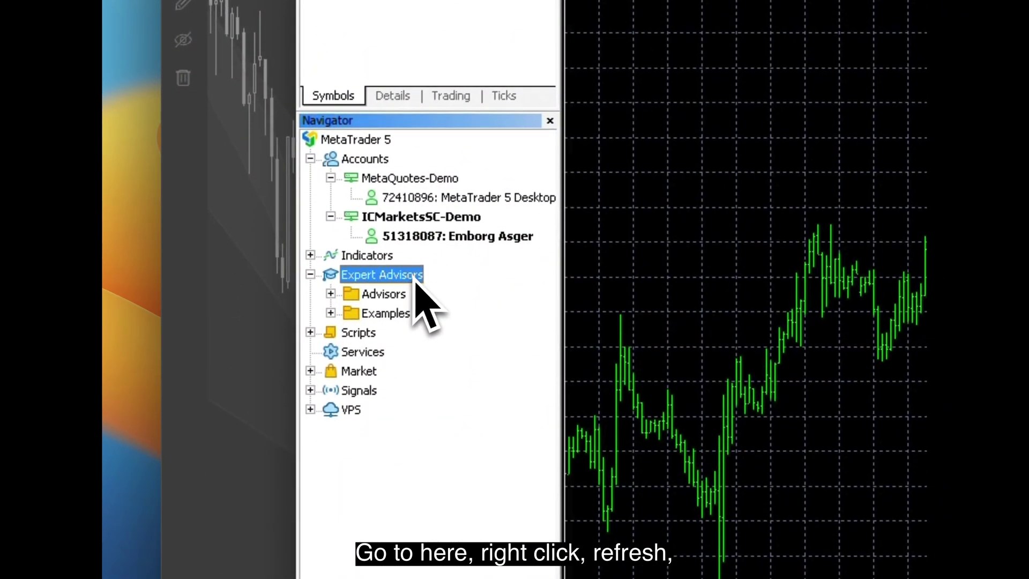
pyautogui.rightClick(416, 279)
pyautogui.click(509, 395)
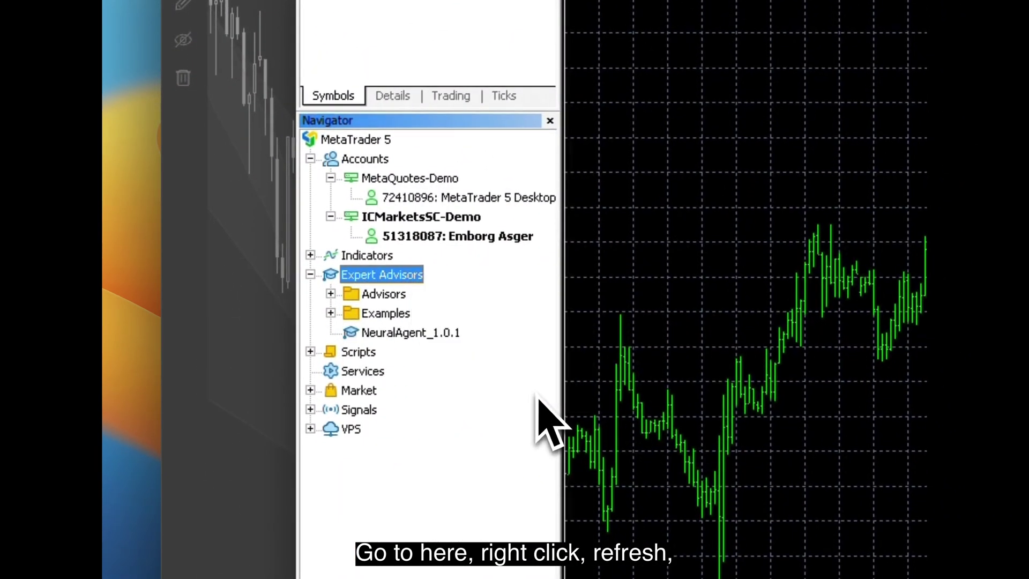
# - Drag NeuralAgent_1.0.1 from the Navigator onto the USDJPY chart
pyautogui.click(426, 333)
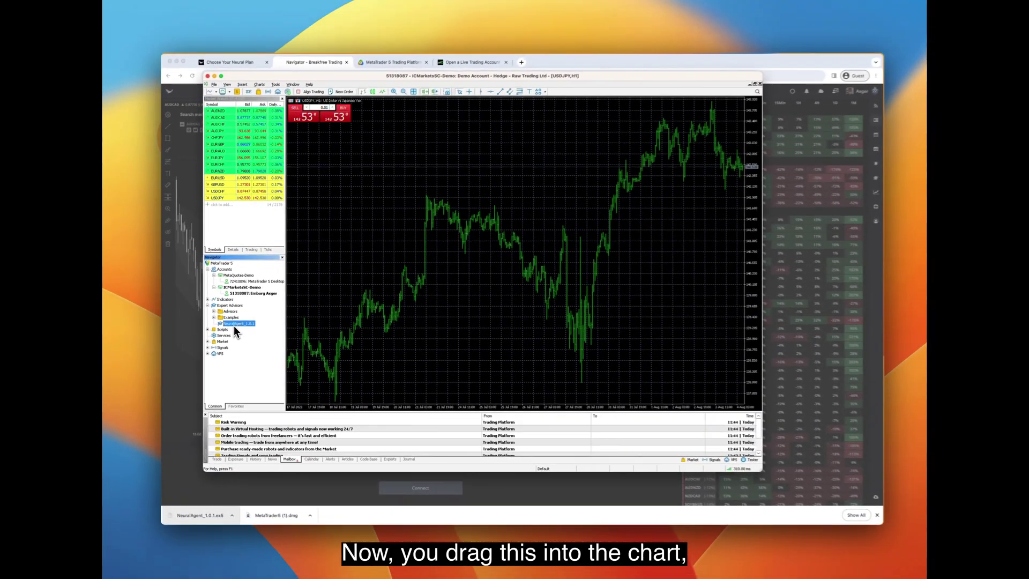
pyautogui.moveTo(233, 326); pyautogui.dragTo(435, 236)
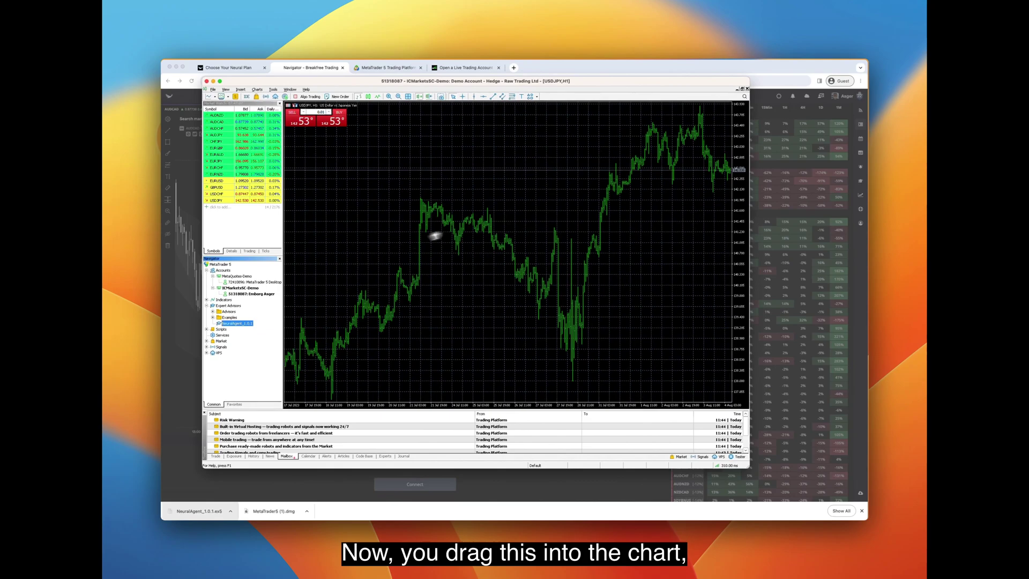
pyautogui.moveTo(537, 232); pyautogui.dragTo(504, 216)
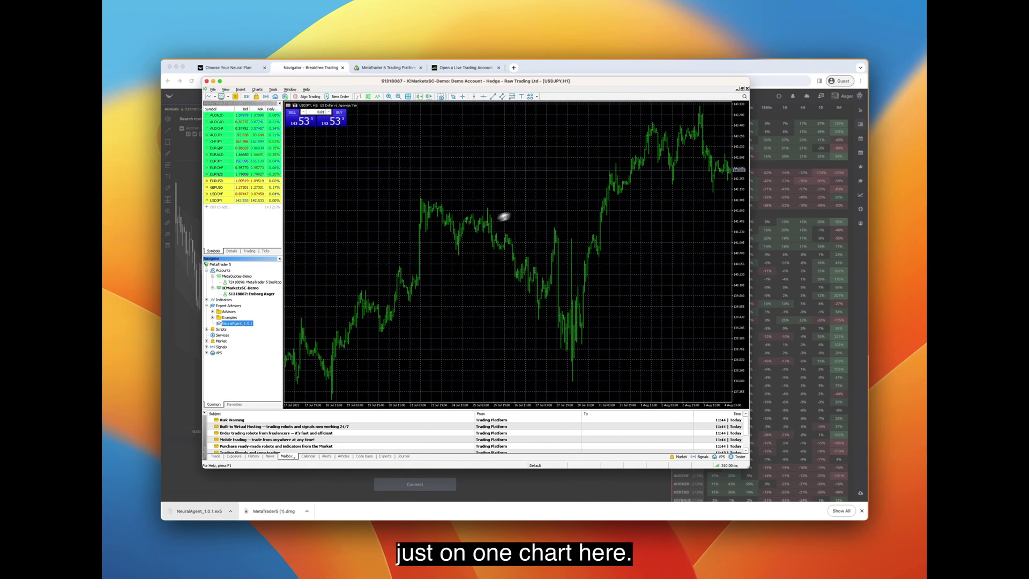
pyautogui.moveTo(489, 289); pyautogui.dragTo(463, 249)
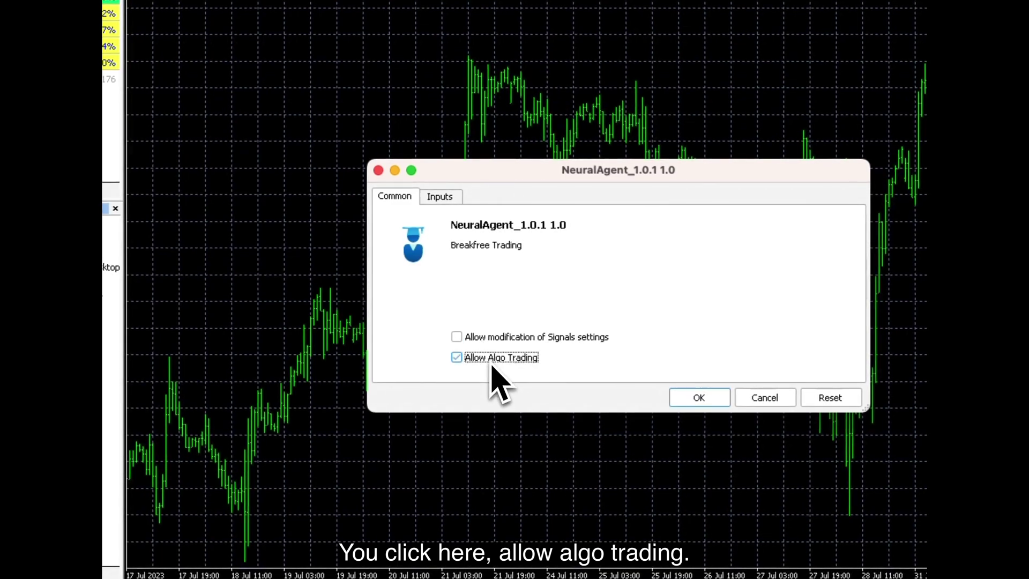
# - Review NeuralAgent's inputs and confirm its settings with Allow Algo Trading ticked
pyautogui.click(439, 197)
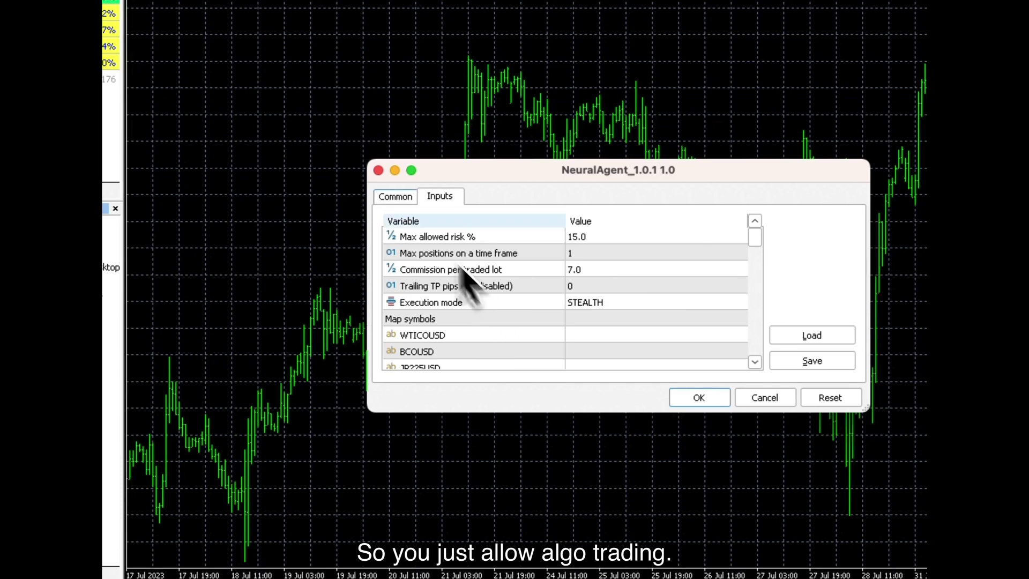
pyautogui.click(394, 197)
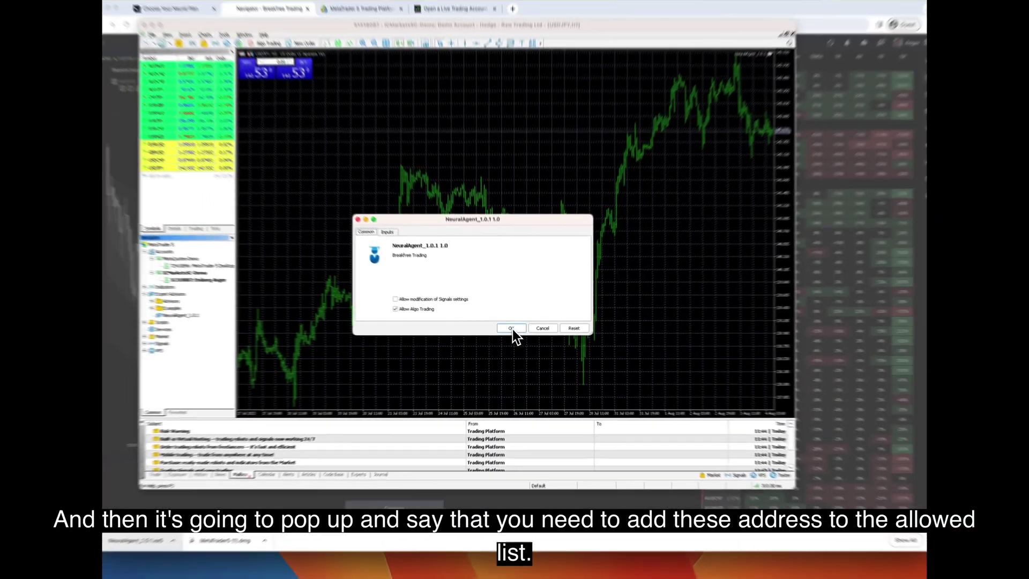
pyautogui.click(513, 333)
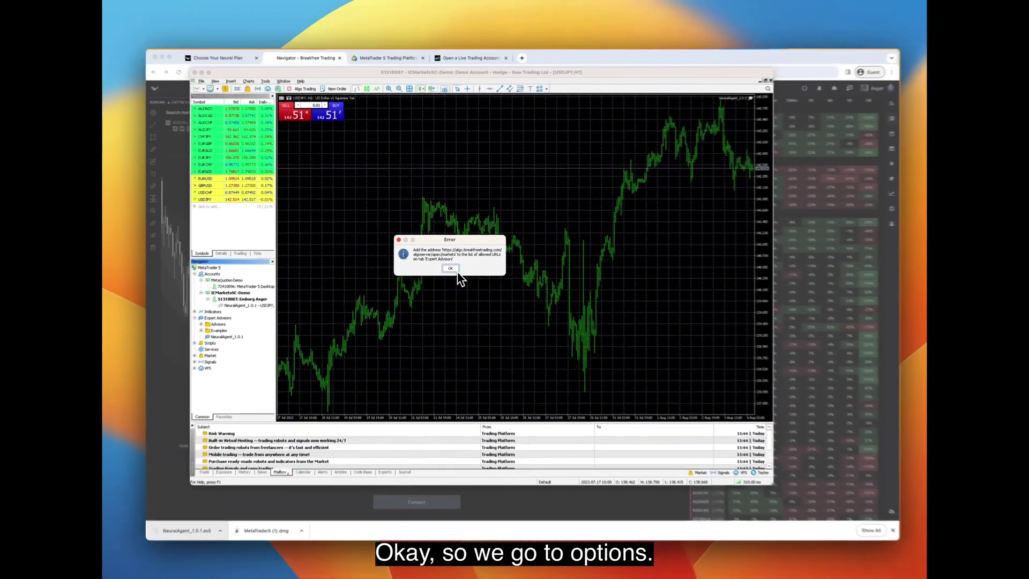
# - Dismiss the address error, then enable algorithmic trading and WebRequest for listed URLs in Options
pyautogui.click(451, 267)
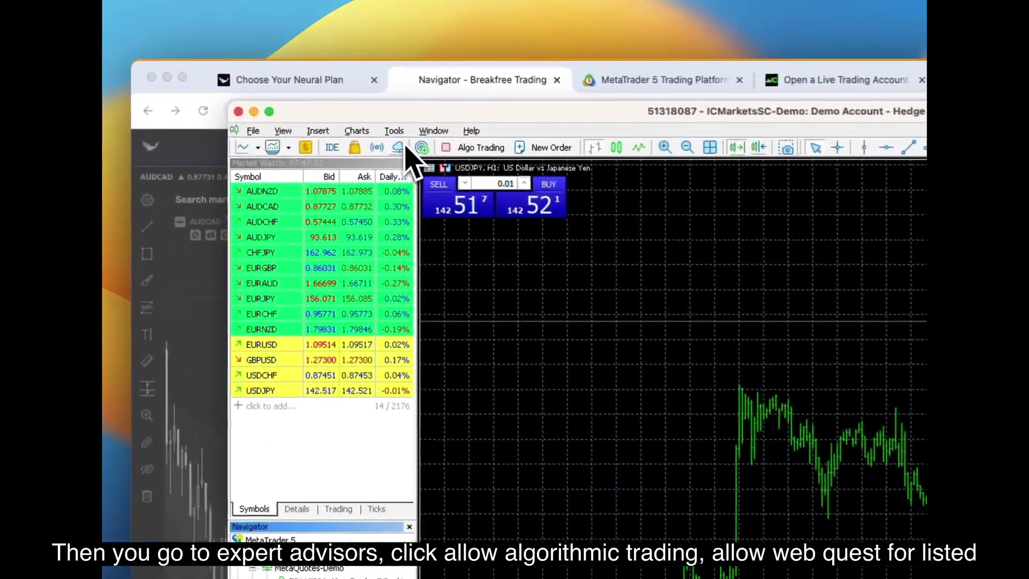
pyautogui.click(397, 133)
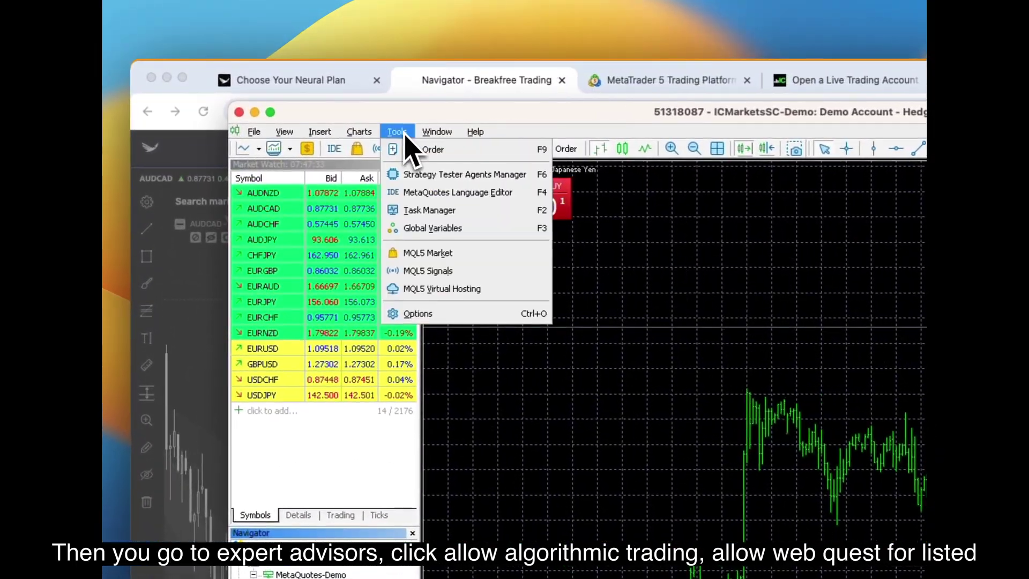
pyautogui.click(447, 315)
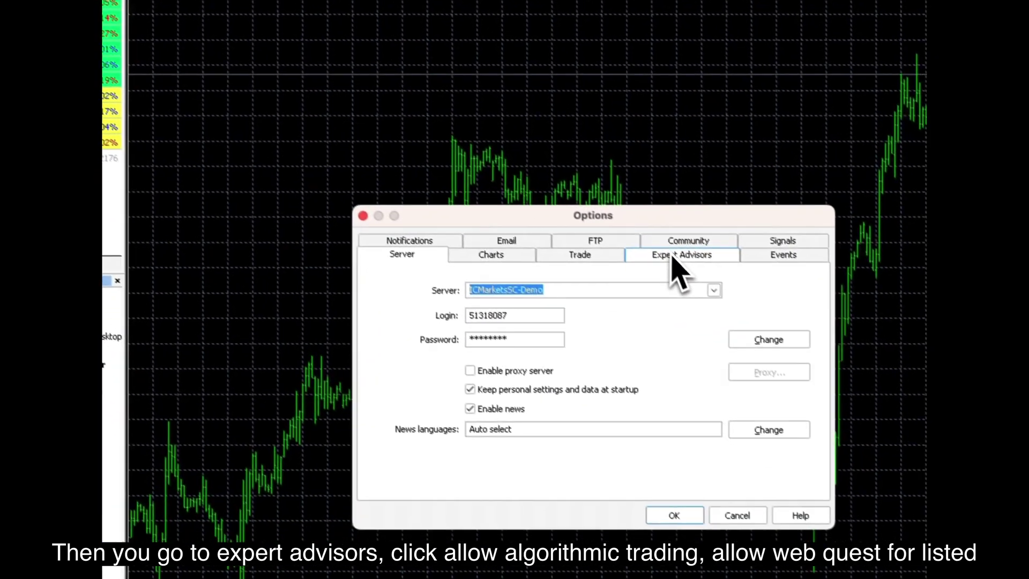
pyautogui.click(671, 256)
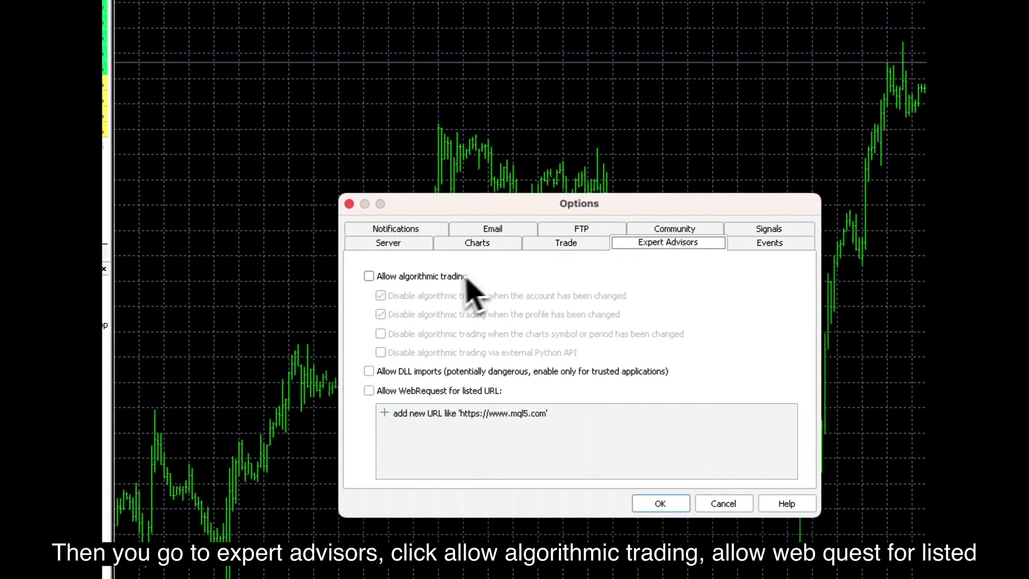
pyautogui.click(414, 279)
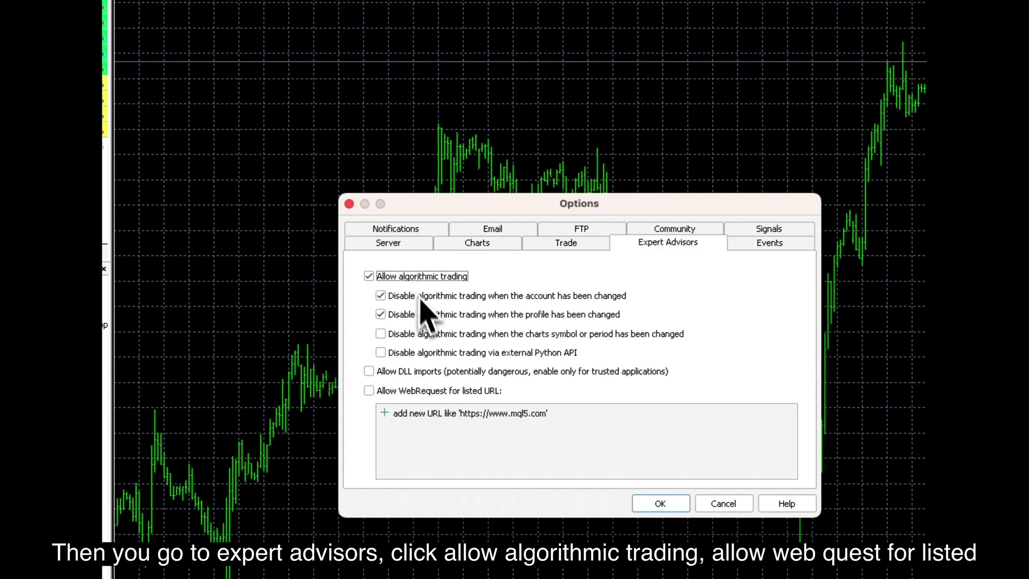
pyautogui.click(431, 393)
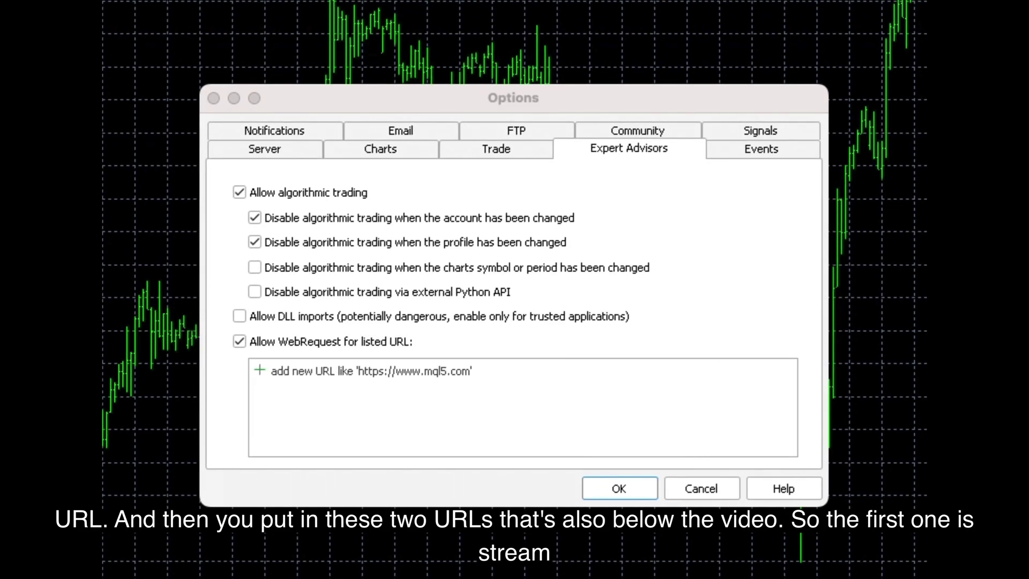
# - Allow the algo.breakfreetrading.com apex/stream and apex/markets URLs for WebRequest
pyautogui.click(394, 375)
pyautogui.write('https://algo.breakfreetrading.com/algoserver/apex/stream')
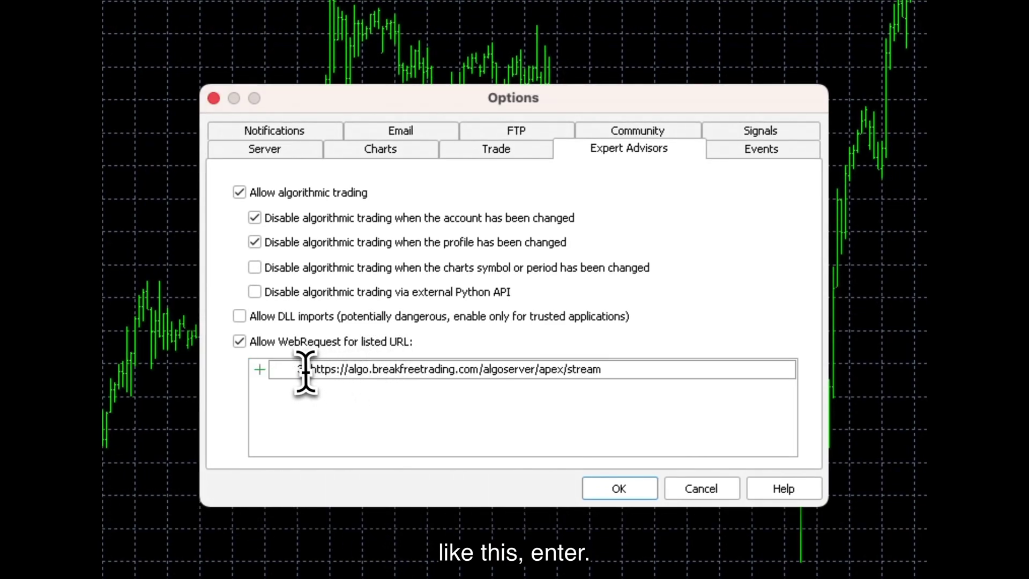
pyautogui.press('Return')
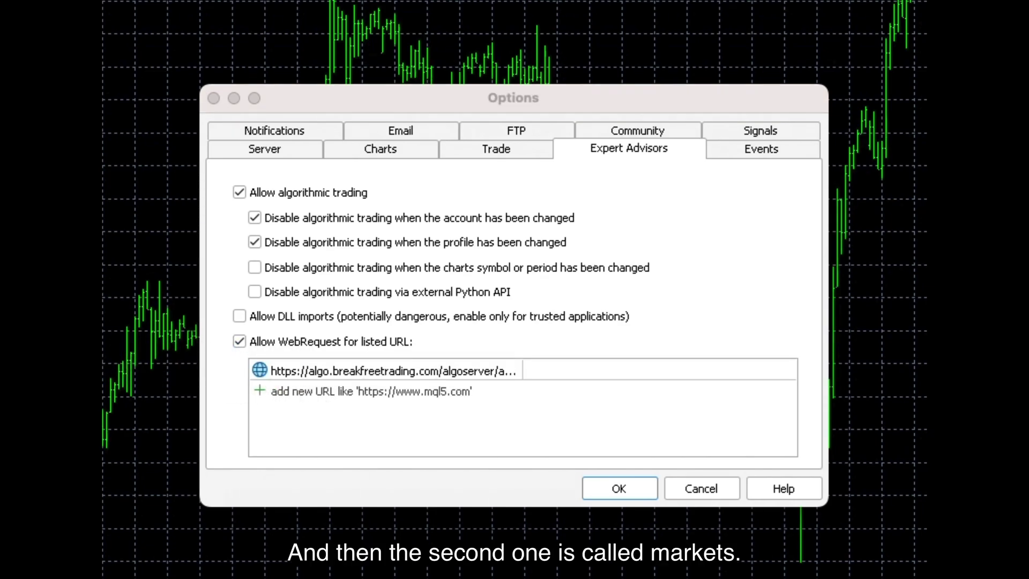
pyautogui.click(435, 394)
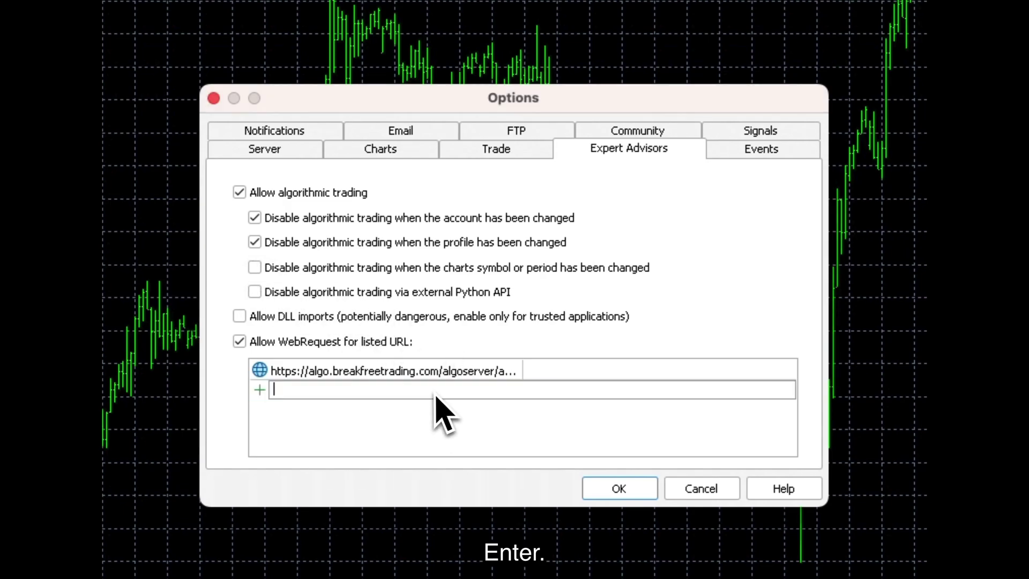
pyautogui.write('https://algo.breakfreetrading.com/algoserver/apex/markets')
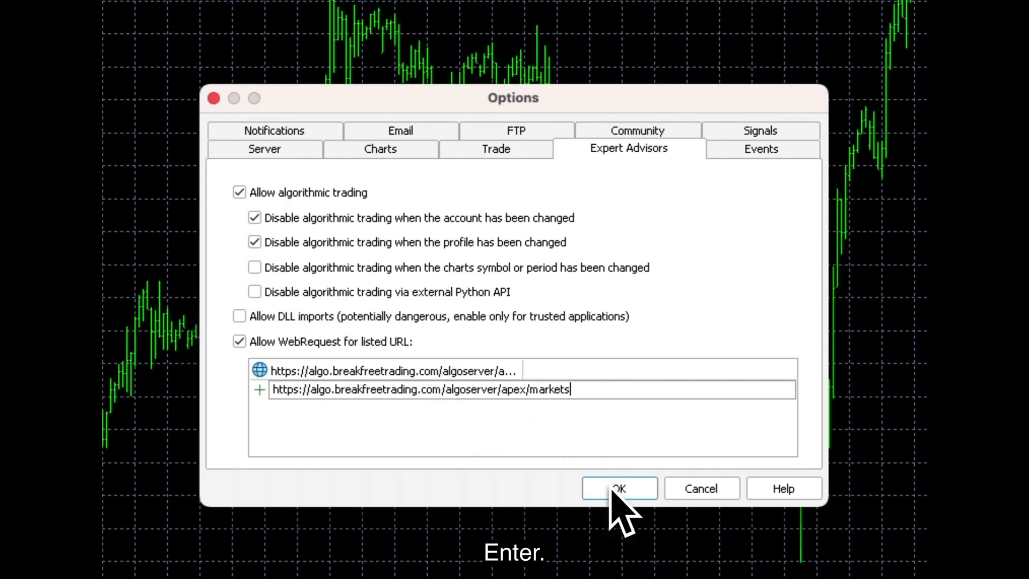
pyautogui.press('Return')
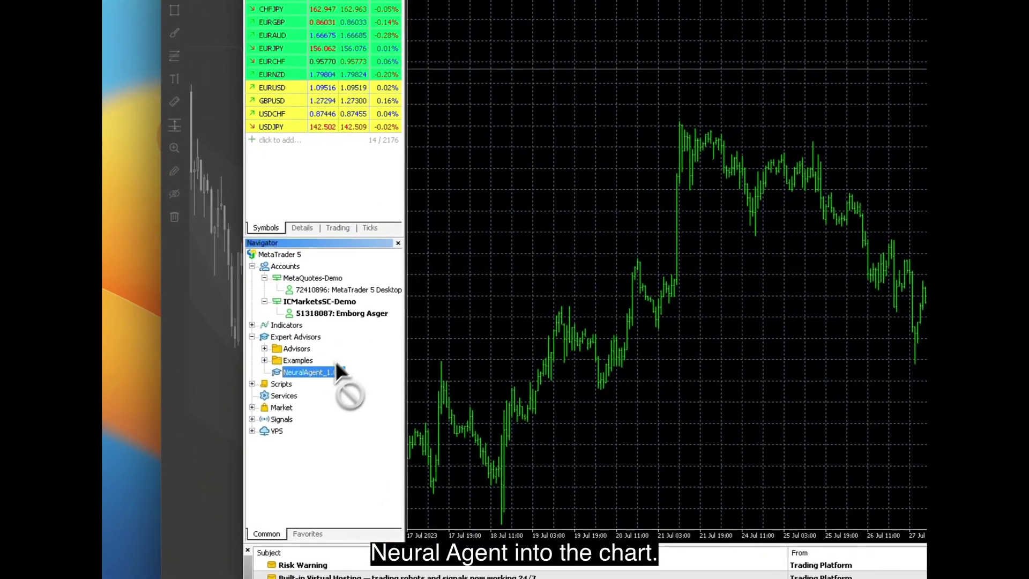
# - Attach NeuralAgent to the USDJPY chart and check its load messages in Experts and Journal
pyautogui.moveTo(231, 328)
pyautogui.mouseDown()
pyautogui.moveTo(651, 190)
pyautogui.moveTo(622, 170)
pyautogui.mouseUp()
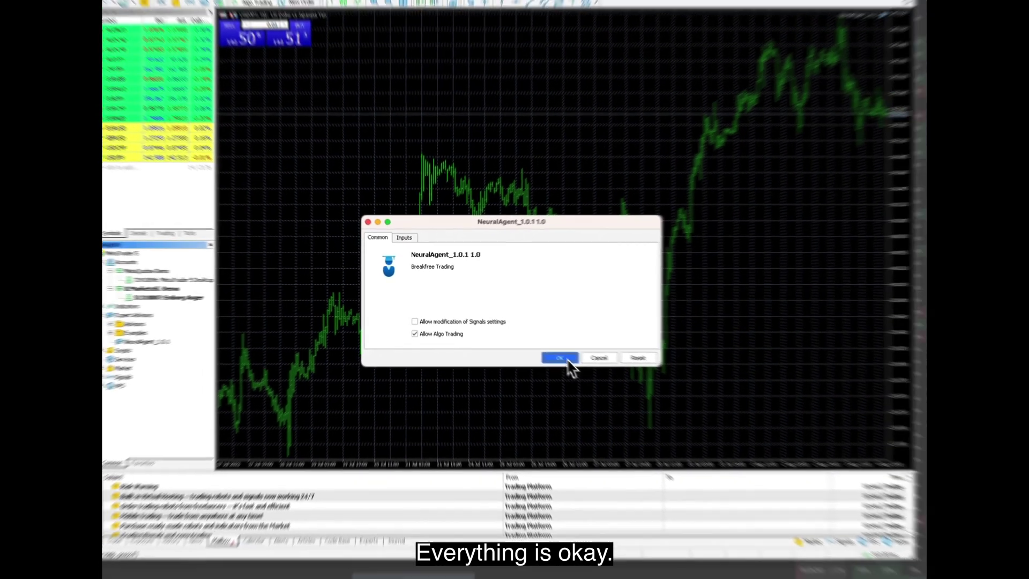
pyautogui.click(621, 382)
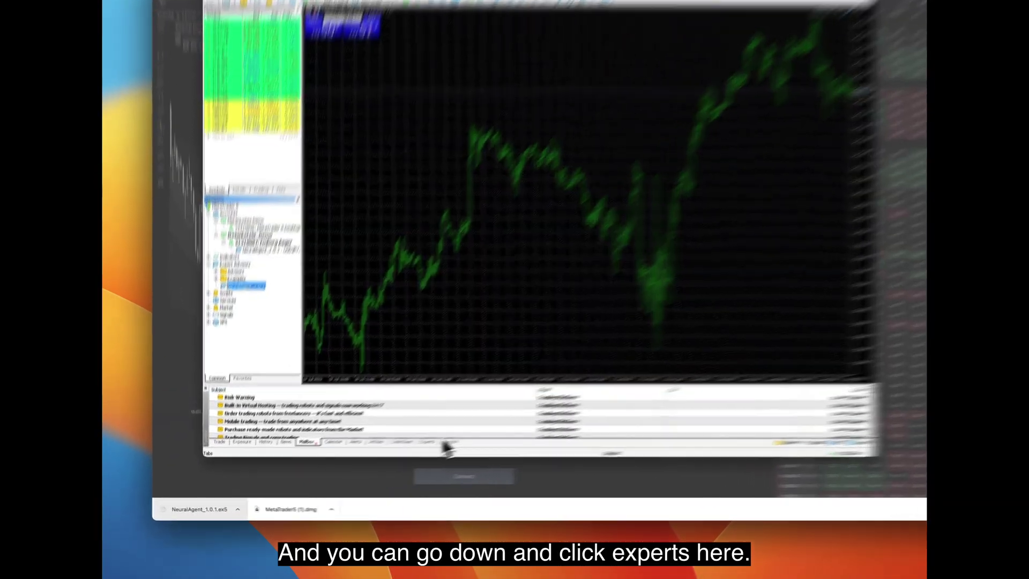
pyautogui.click(388, 456)
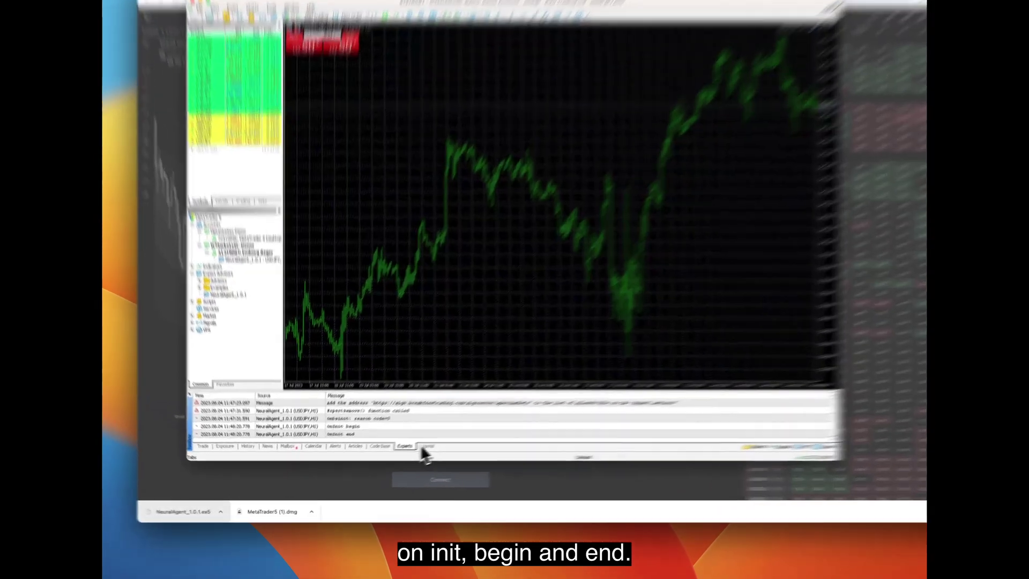
pyautogui.click(426, 446)
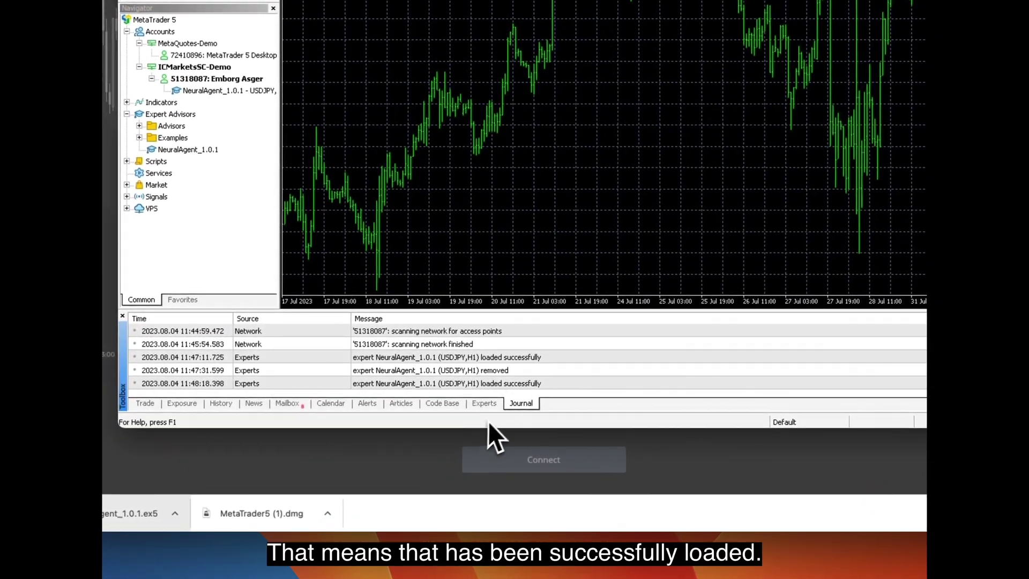
pyautogui.click(492, 406)
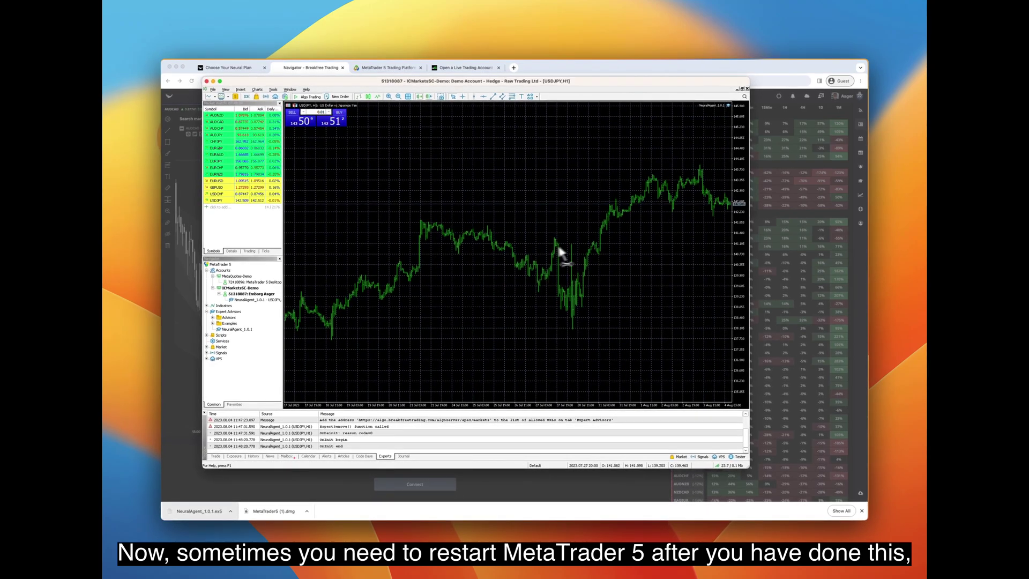
# - Enable One Click Trading on the USDJPY chart and accept its terms
pyautogui.moveTo(745, 211); pyautogui.dragTo(733, 409)
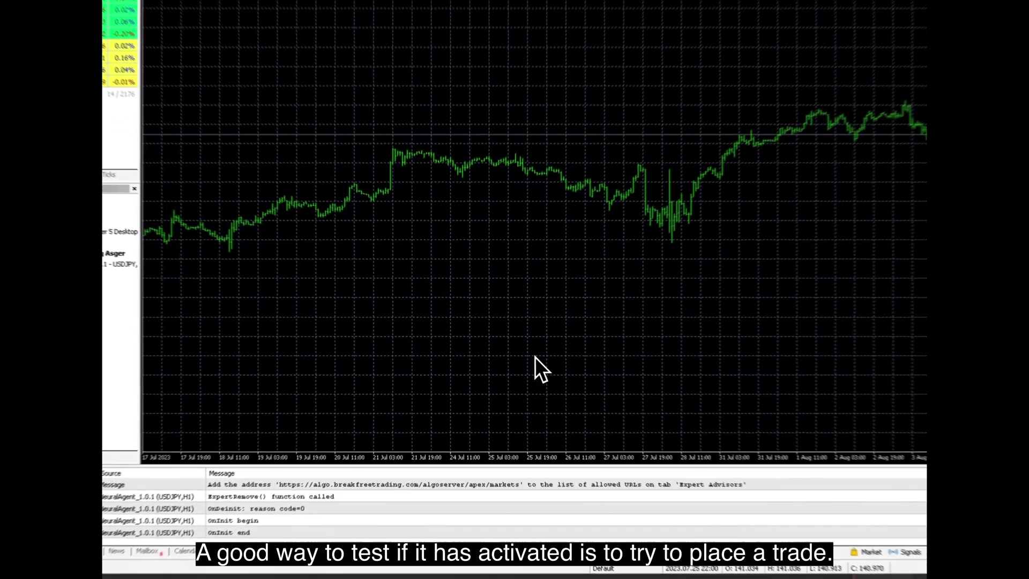
pyautogui.rightClick(506, 351)
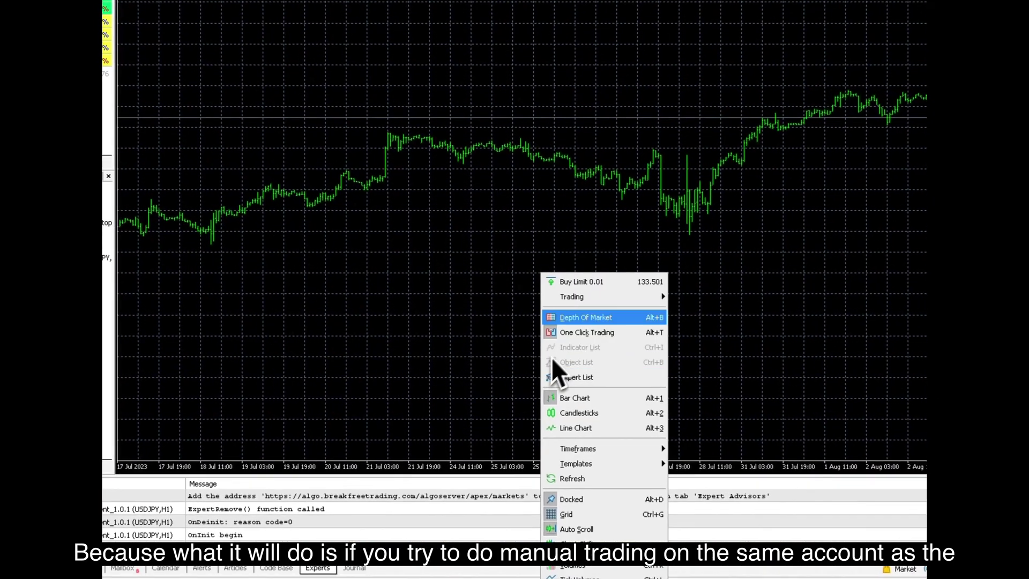
pyautogui.hotkey('alt', 't')
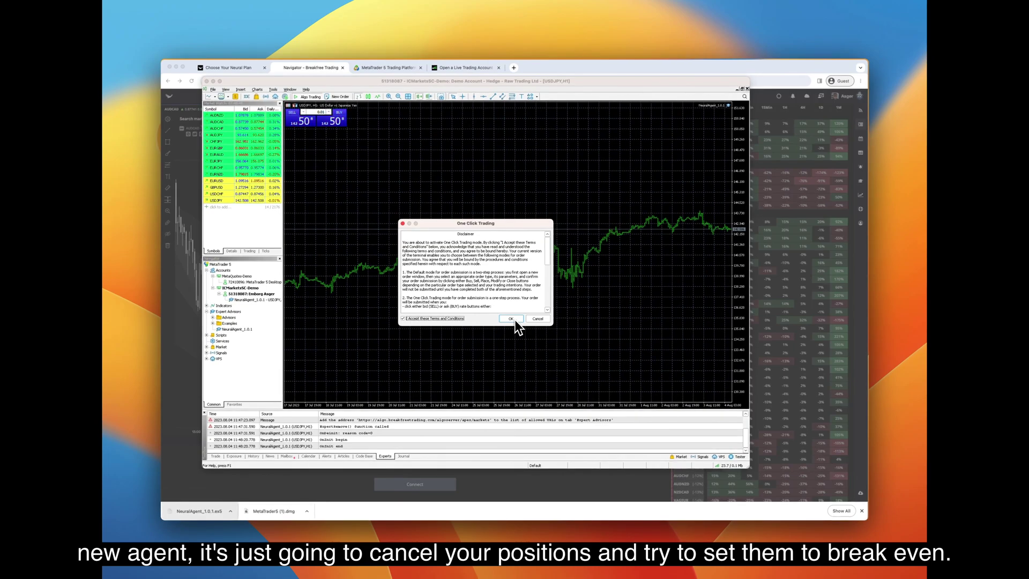
pyautogui.click(511, 319)
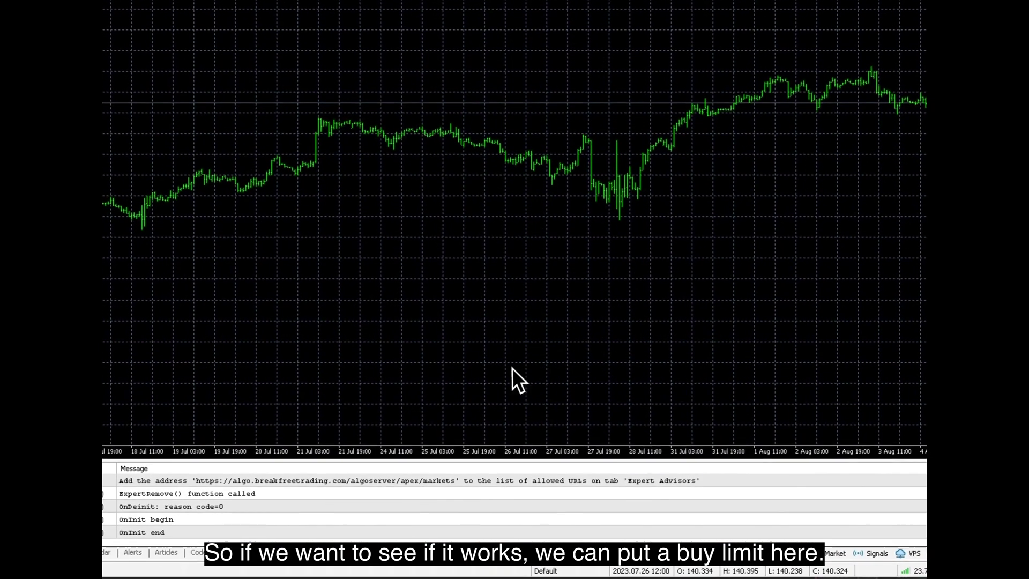
# - Place a 0.01-lot buy limit at 132.442 and view it under Trade
pyautogui.rightClick(511, 370)
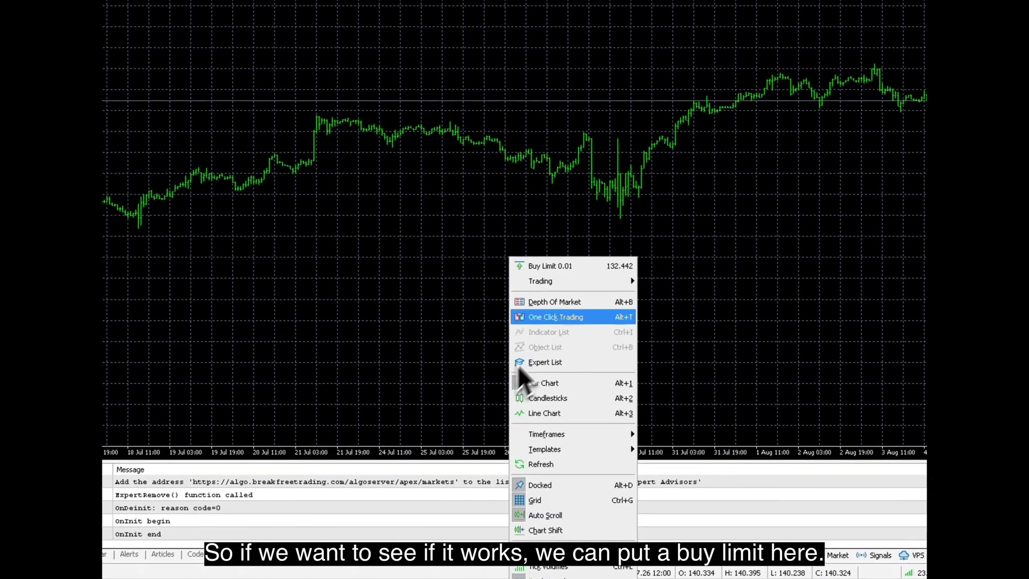
pyautogui.click(563, 271)
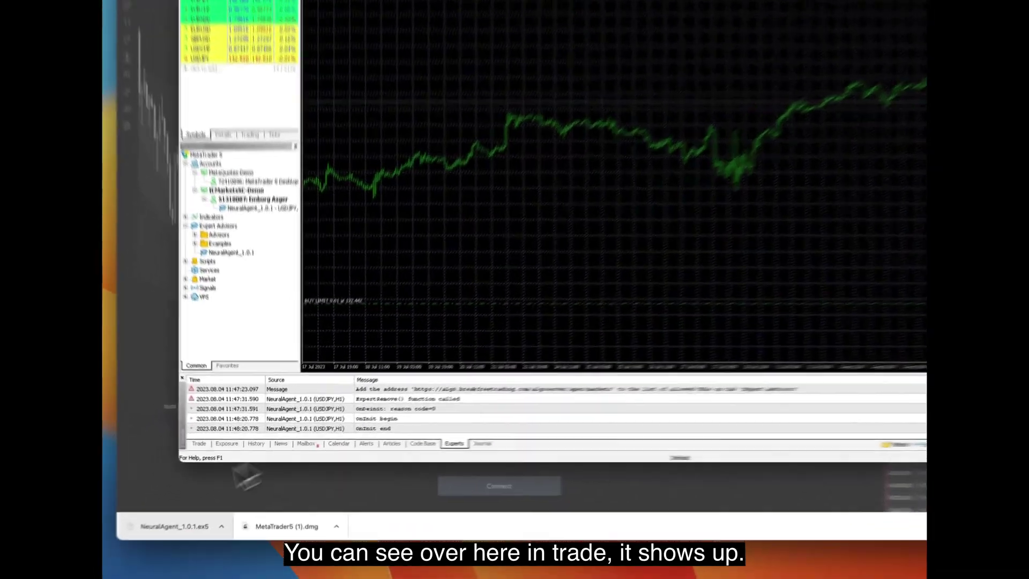
pyautogui.click(269, 393)
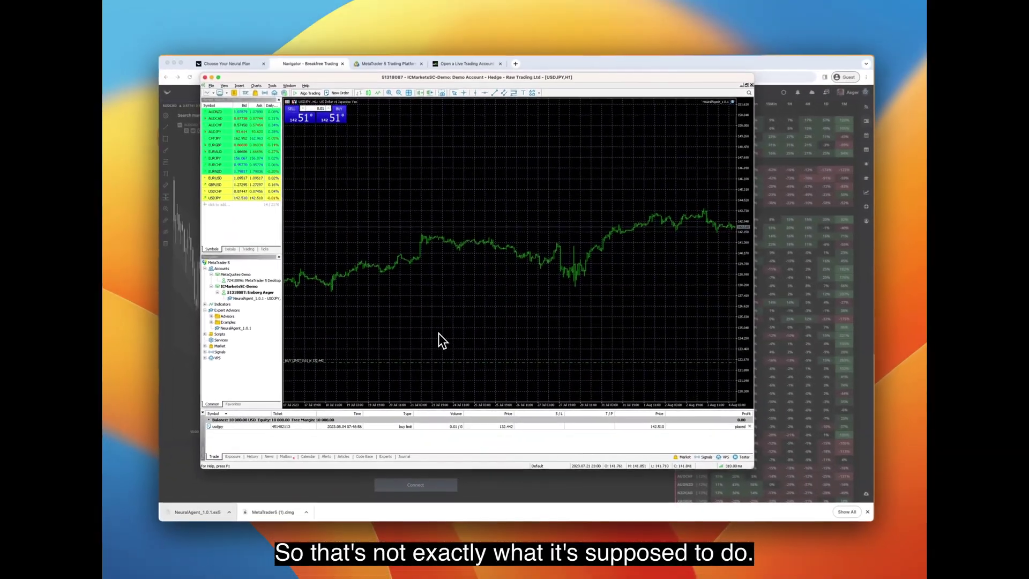
pyautogui.moveTo(749, 146); pyautogui.dragTo(743, 349)
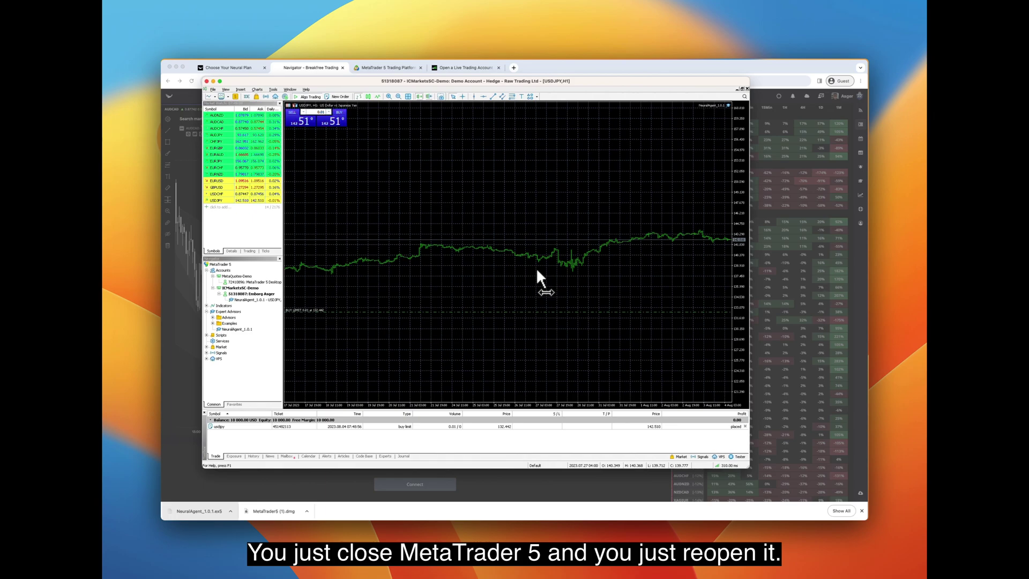
# - Quit MetaTrader 5 with Cmd+Q and relaunch it from the Dock
pyautogui.press('super+q')
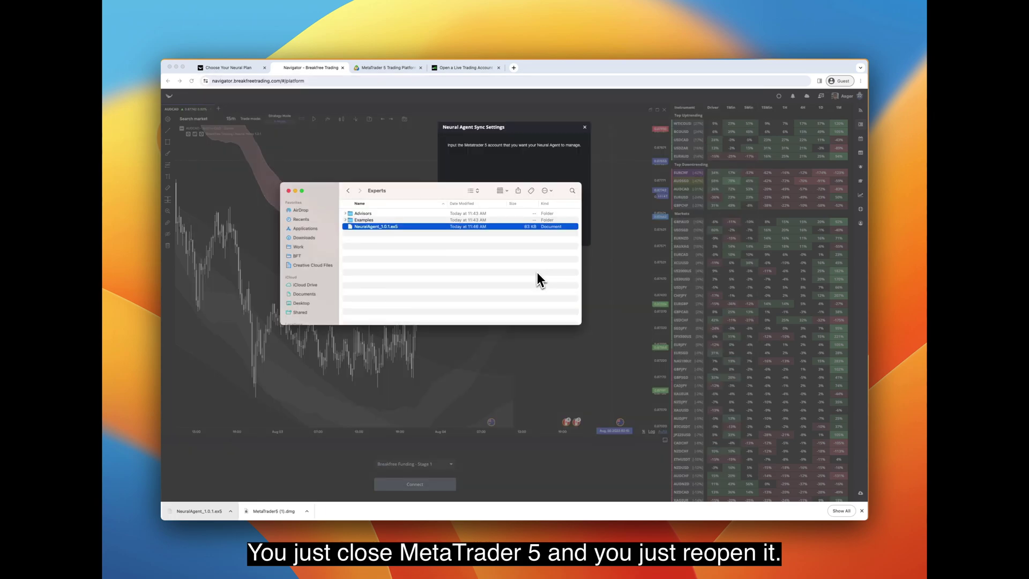
pyautogui.click(395, 538)
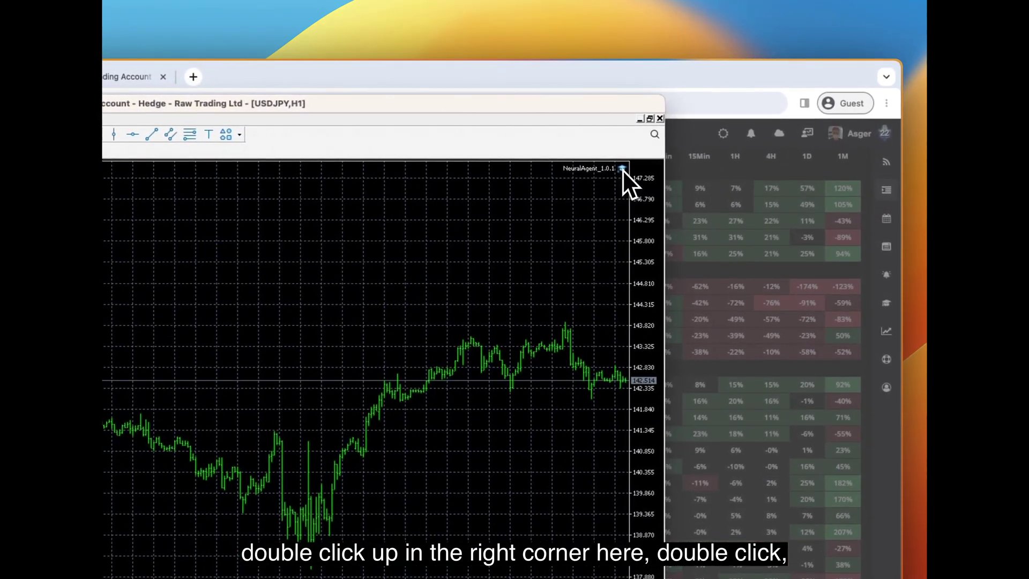
# - Change NeuralAgent's Execution mode to LIMIT_ORDERS and apply it to the USDJPY chart
pyautogui.doubleClick(623, 168)
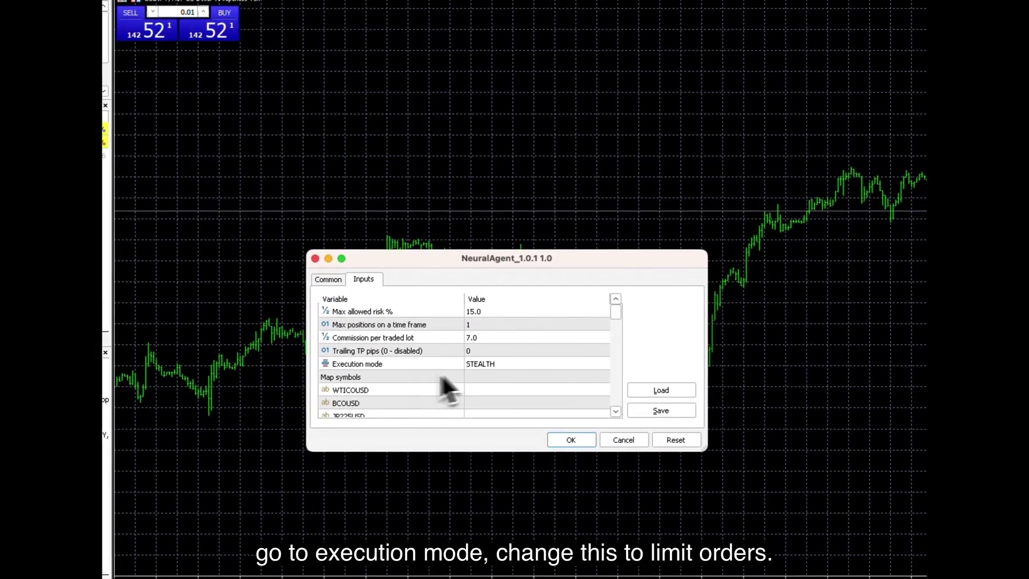
pyautogui.click(502, 368)
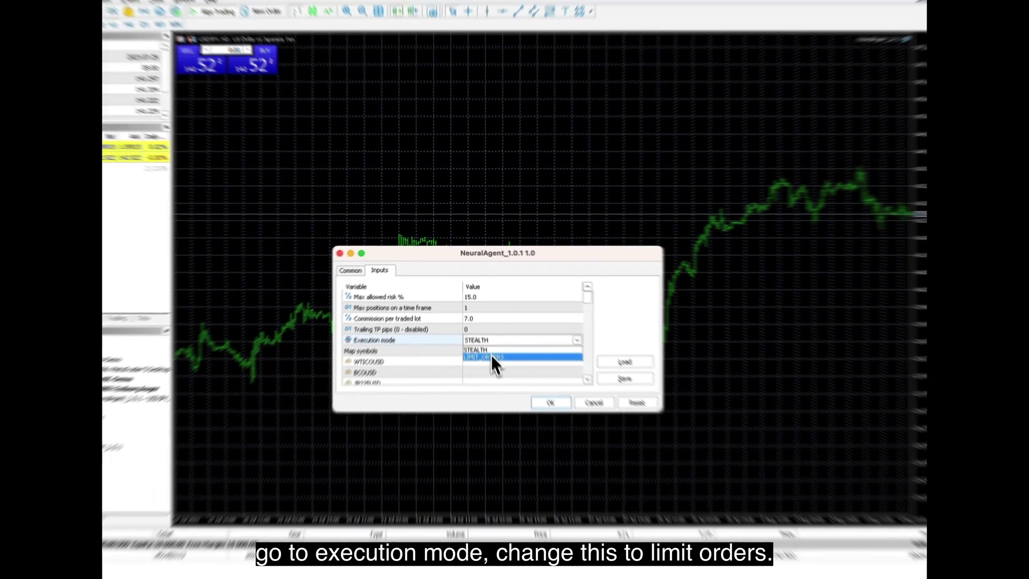
pyautogui.click(496, 384)
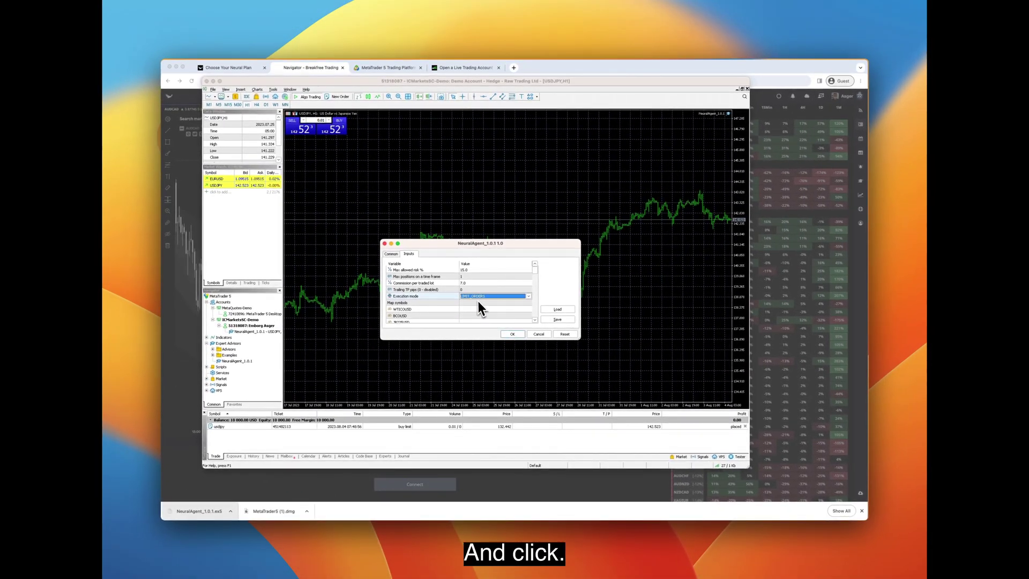
pyautogui.click(477, 300)
pyautogui.click(513, 334)
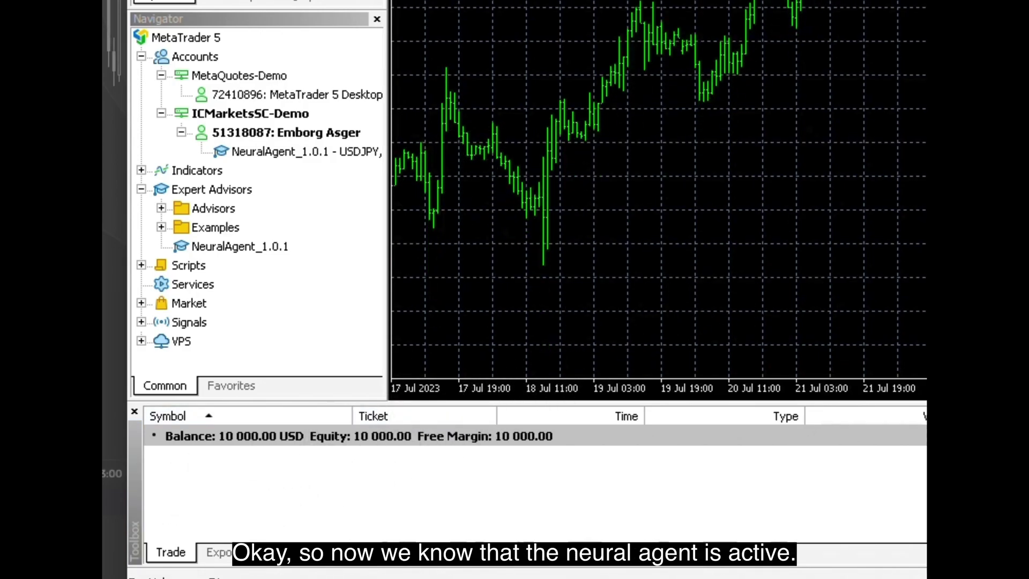
# - Check the Experts and Journal logs for NeuralAgent's startup and cancelled order, then return to Breakfree Navigator
pyautogui.click(467, 406)
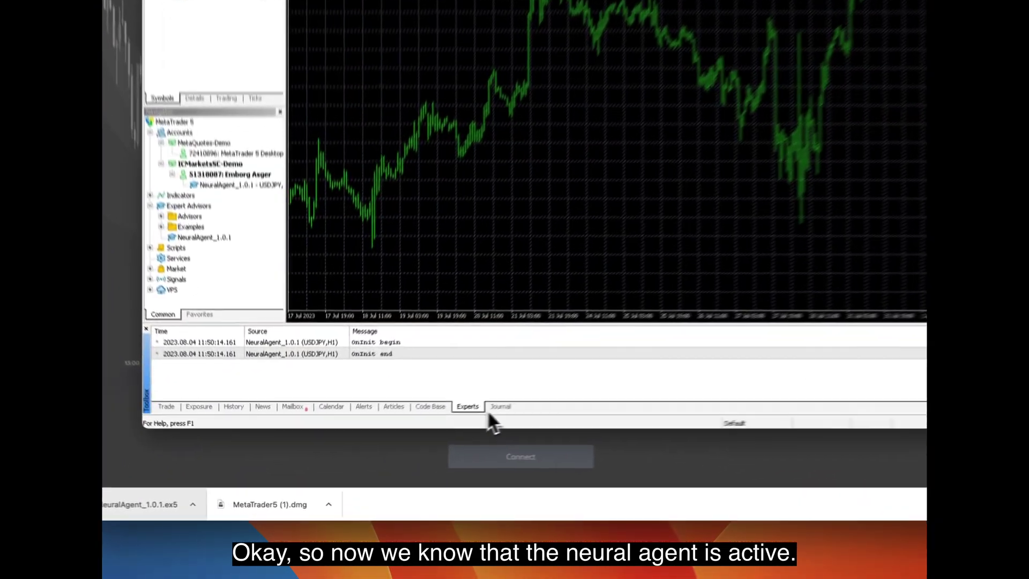
pyautogui.click(499, 407)
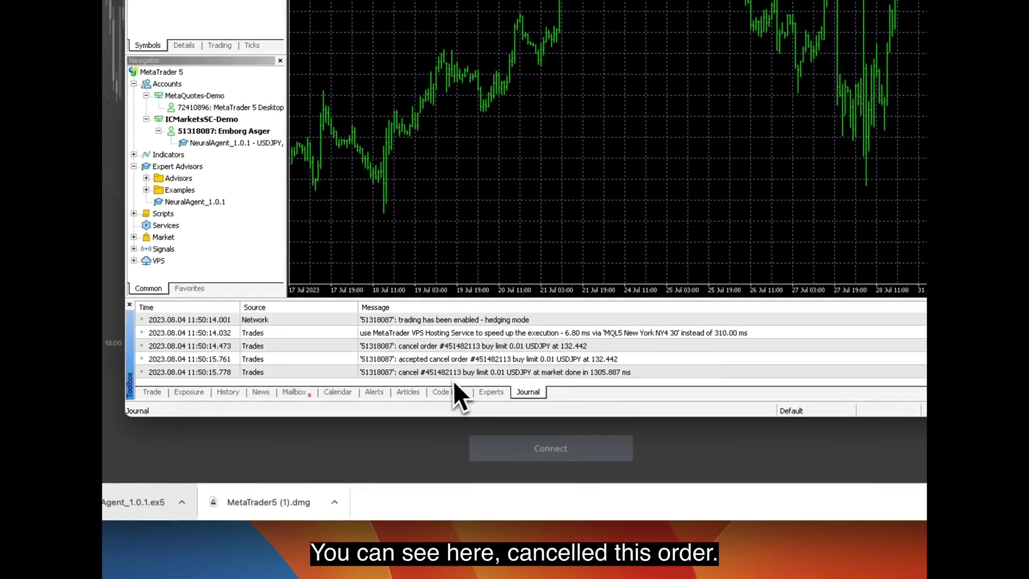
pyautogui.click(492, 397)
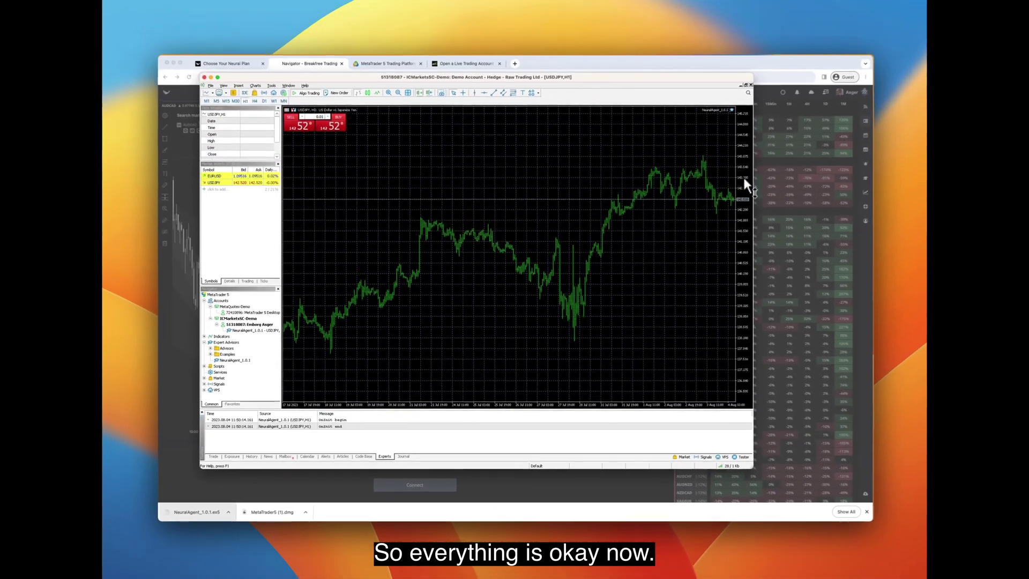
pyautogui.moveTo(745, 182); pyautogui.dragTo(716, 337)
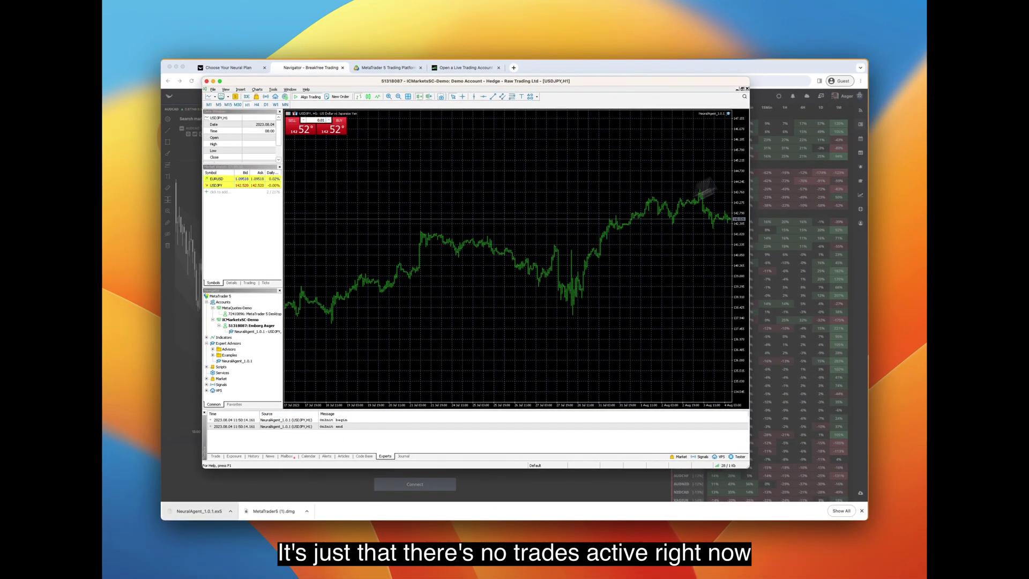
pyautogui.click(796, 144)
# - Dismiss Sync Settings and open the AUDCAD chart, changing timeframe and zooming into recent price action
pyautogui.click(675, 170)
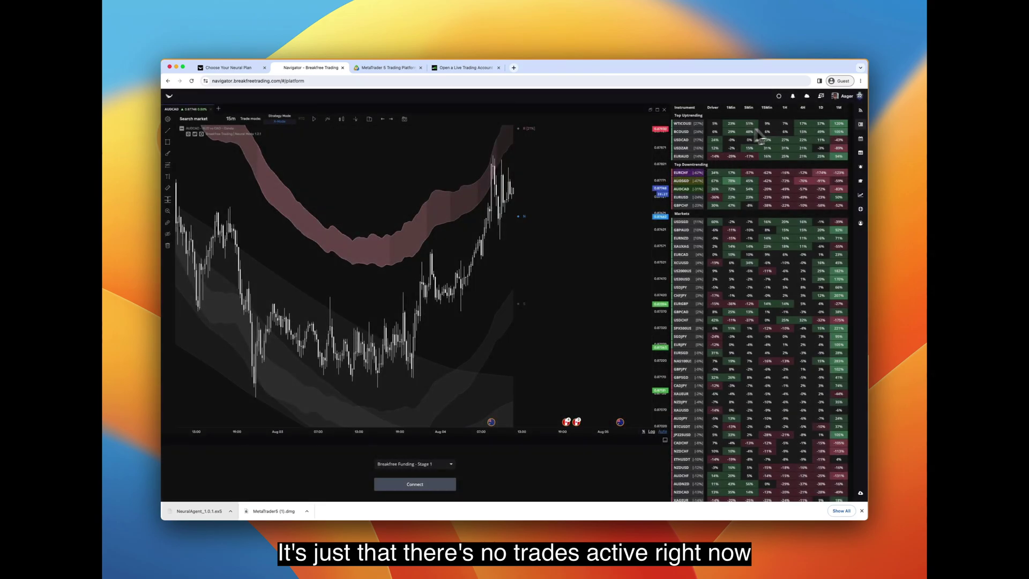
pyautogui.click(730, 190)
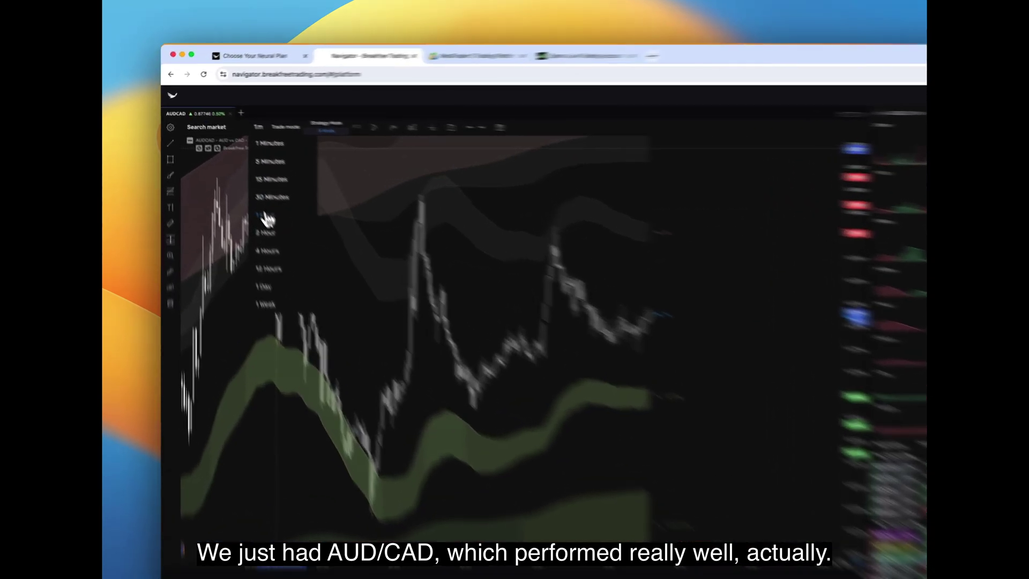
pyautogui.click(236, 177)
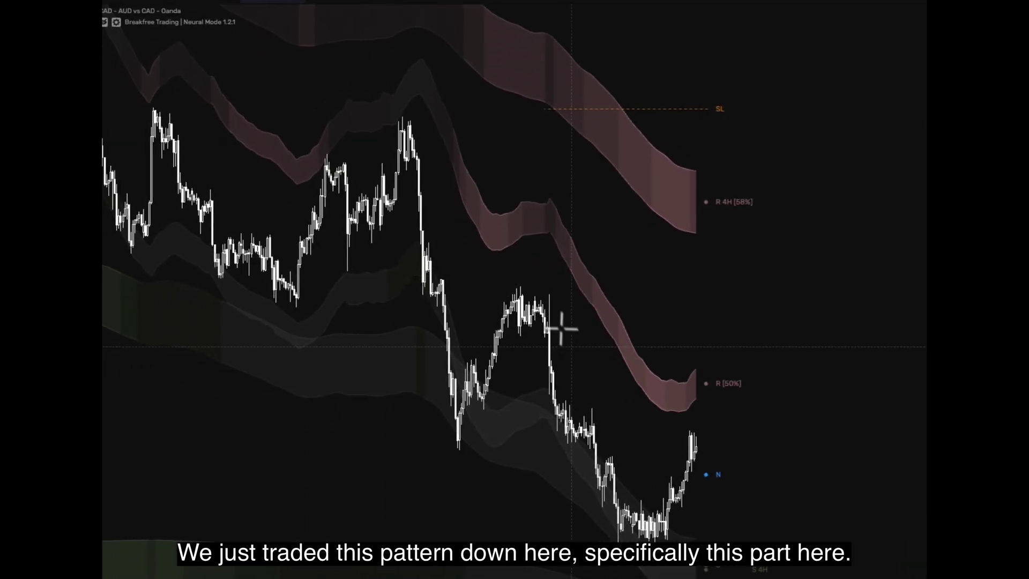
pyautogui.scroll(3, 660, 319)
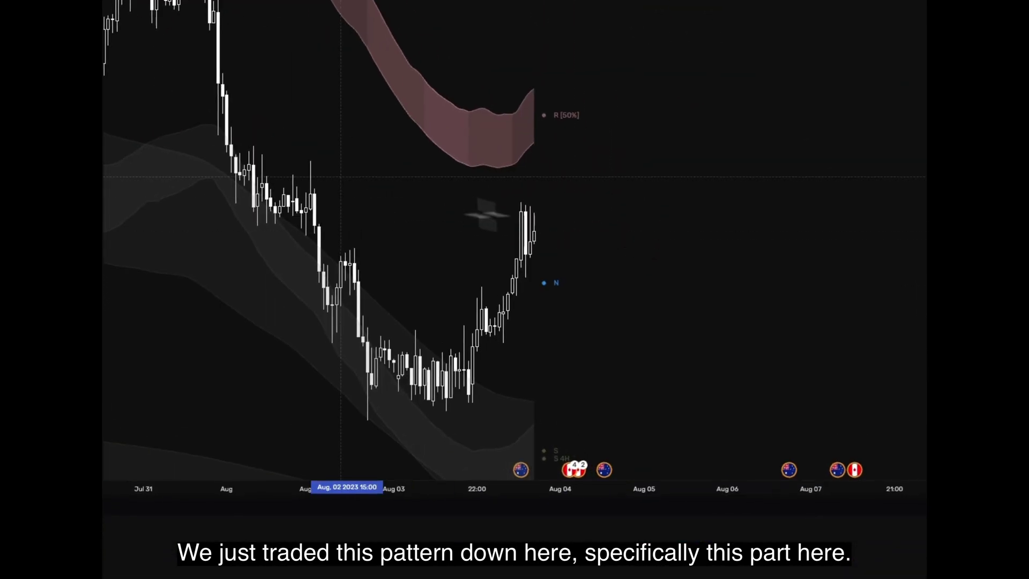
pyautogui.moveTo(482, 211); pyautogui.dragTo(603, 172)
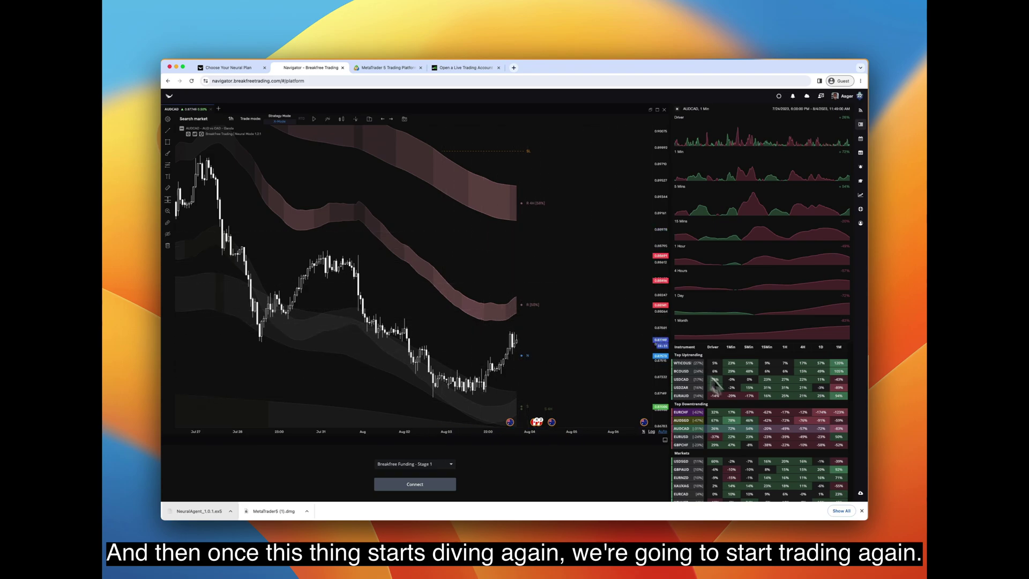
pyautogui.scroll(-3, 588, 367)
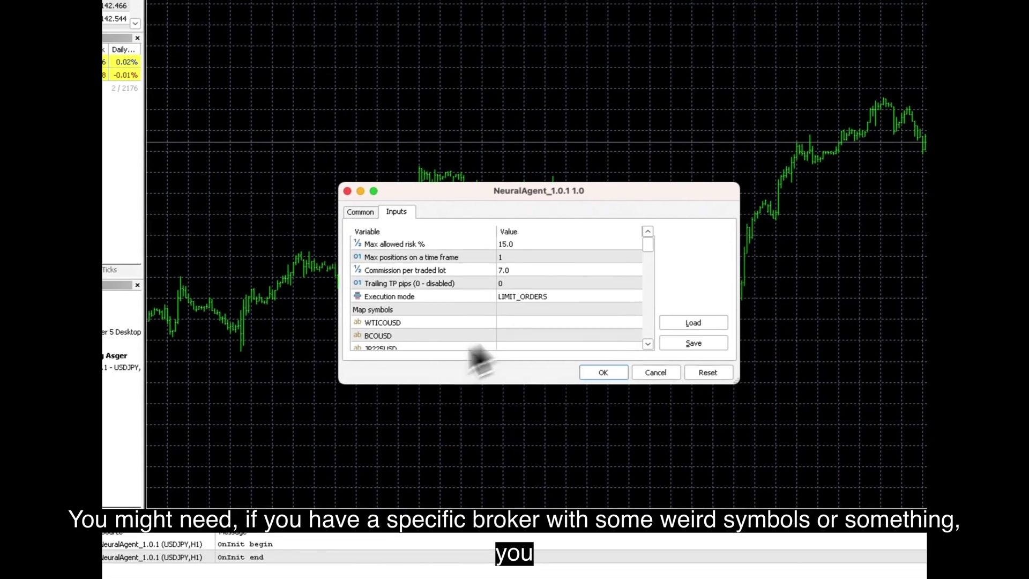
# - Show all broker symbols in Market Watch
pyautogui.scroll(-3, 436, 335)
pyautogui.scroll(-5, 415, 316)
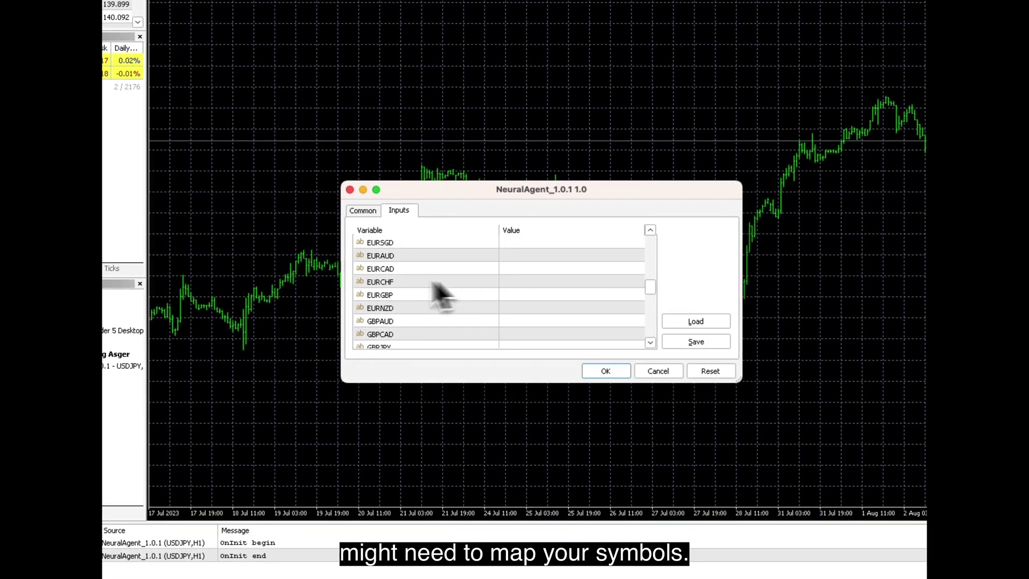
pyautogui.scroll(-5, 405, 269)
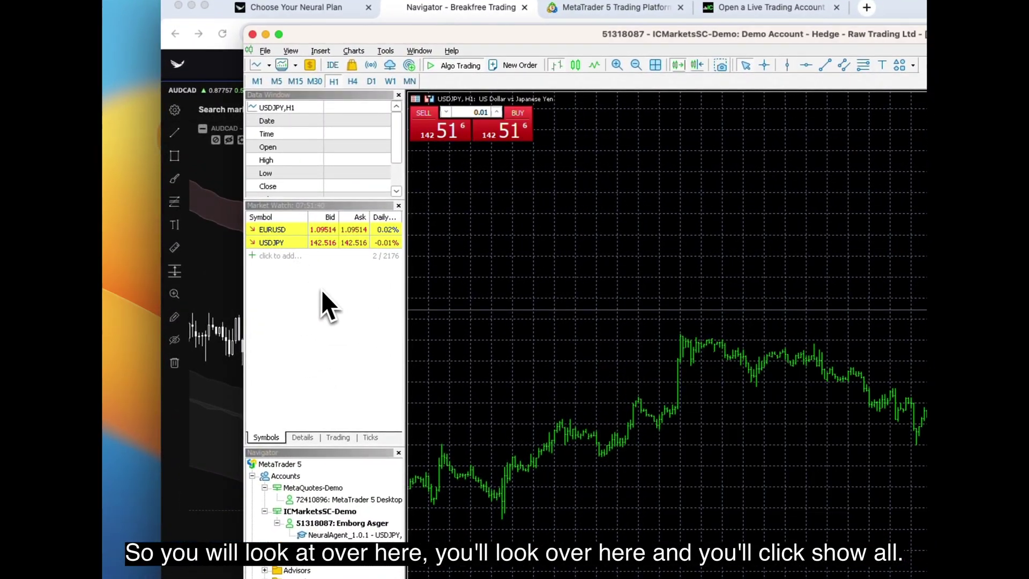
pyautogui.rightClick(298, 262)
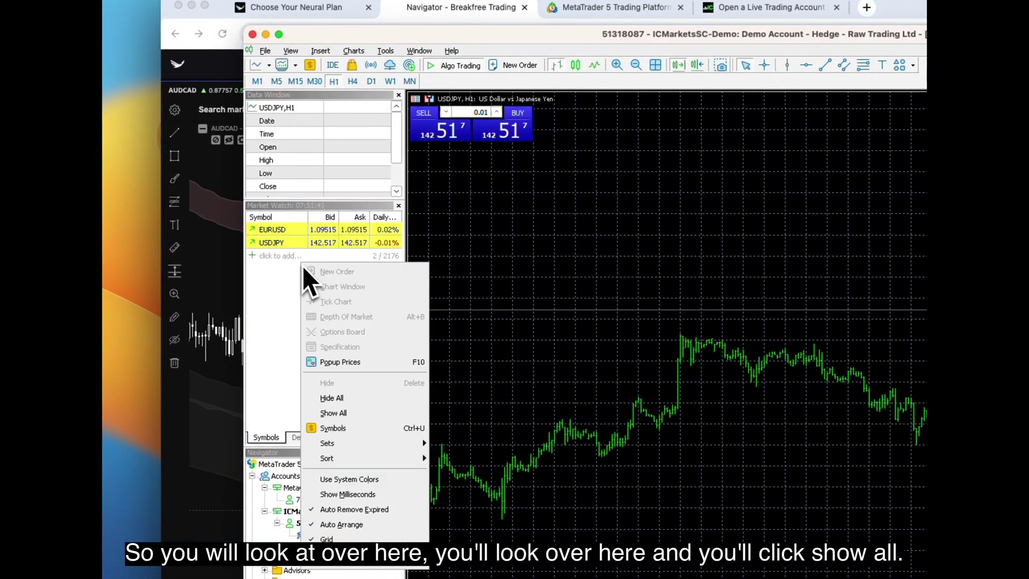
pyautogui.click(344, 414)
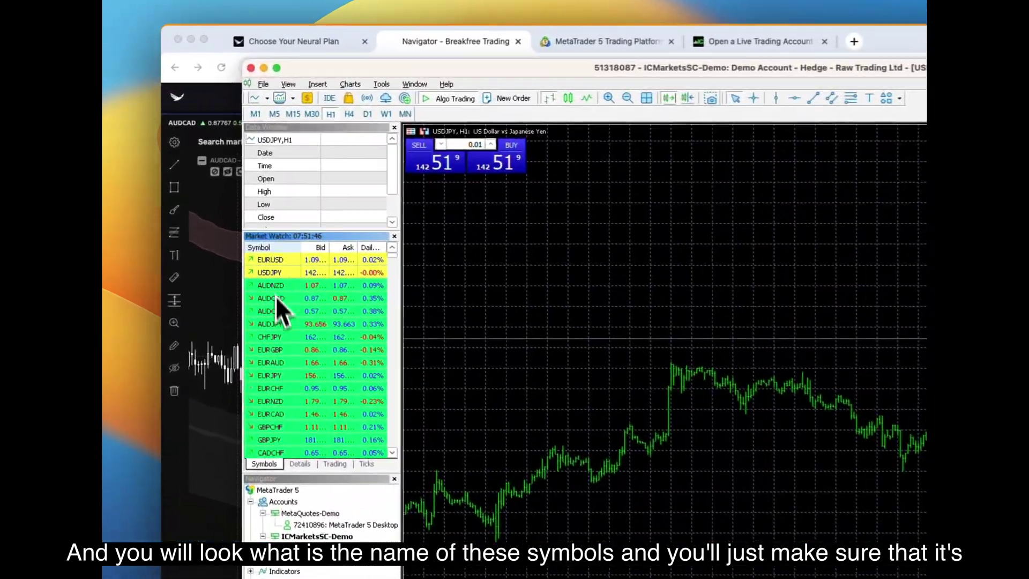
pyautogui.scroll(-2, 281, 322)
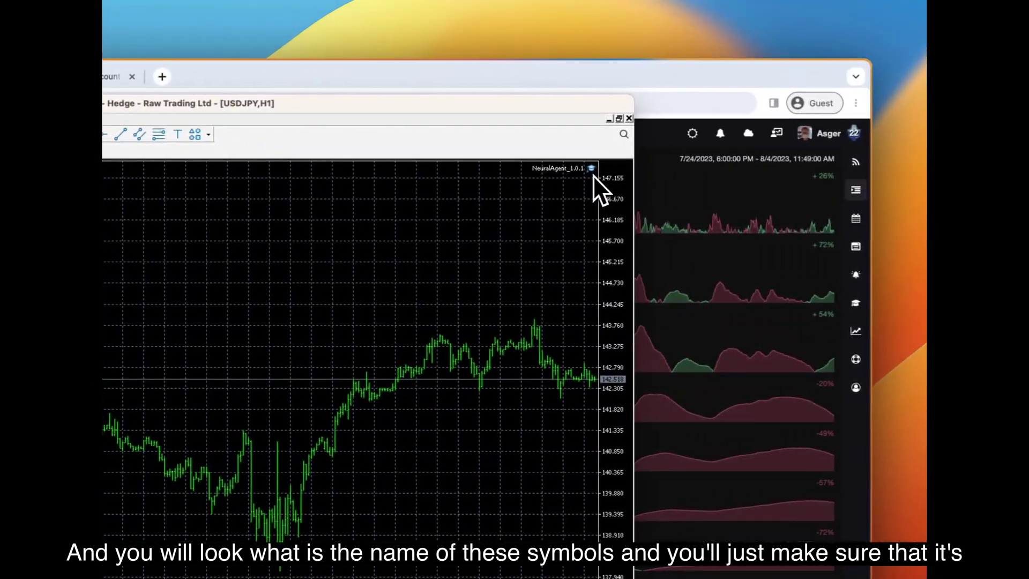
# - Map NeuralAgent's BTCUSDT input to BTCUSD and apply the settings
pyautogui.click(660, 145)
pyautogui.click(185, 352)
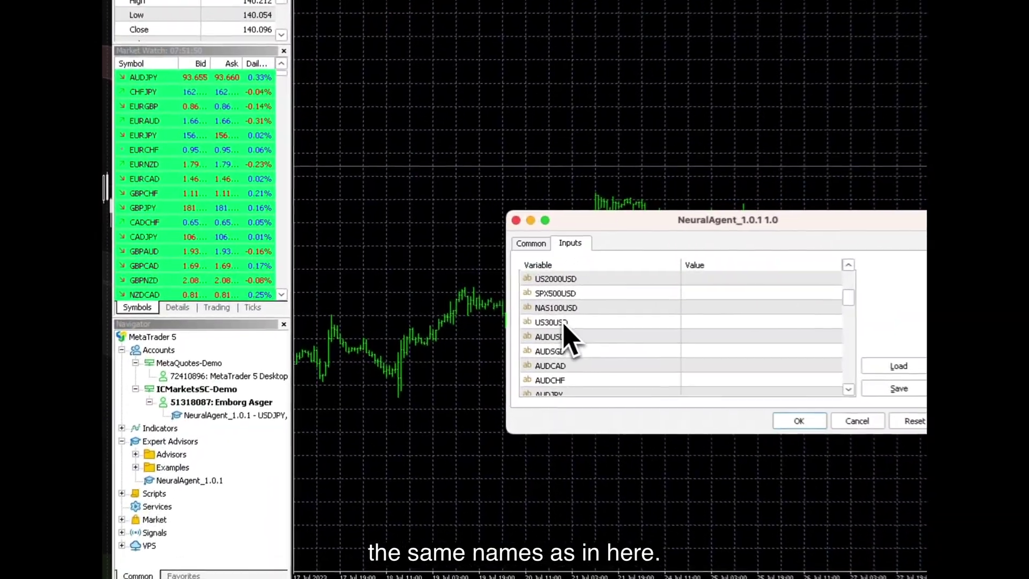
pyautogui.scroll(-1, 594, 370)
pyautogui.scroll(-10, 637, 381)
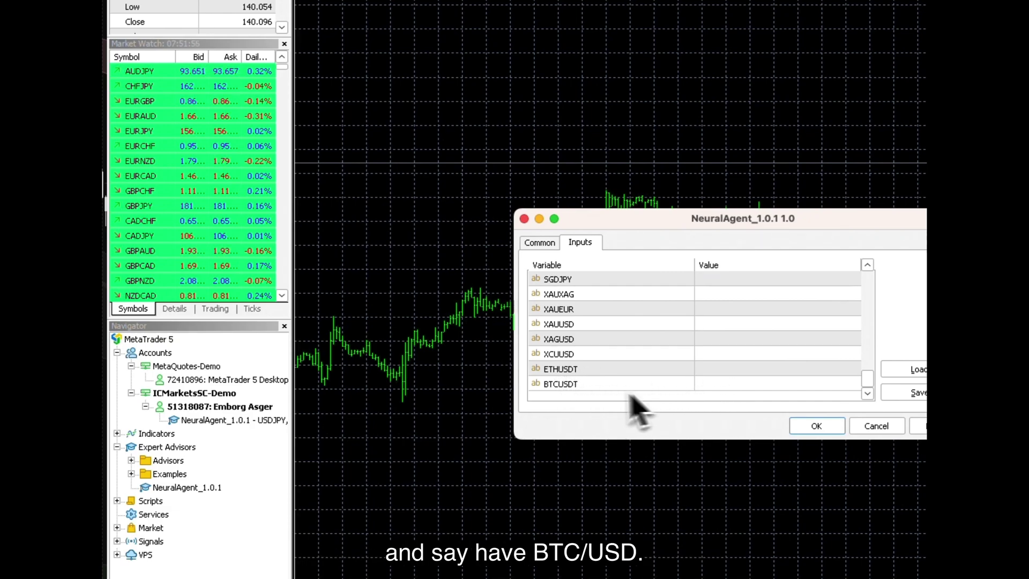
pyautogui.doubleClick(712, 385)
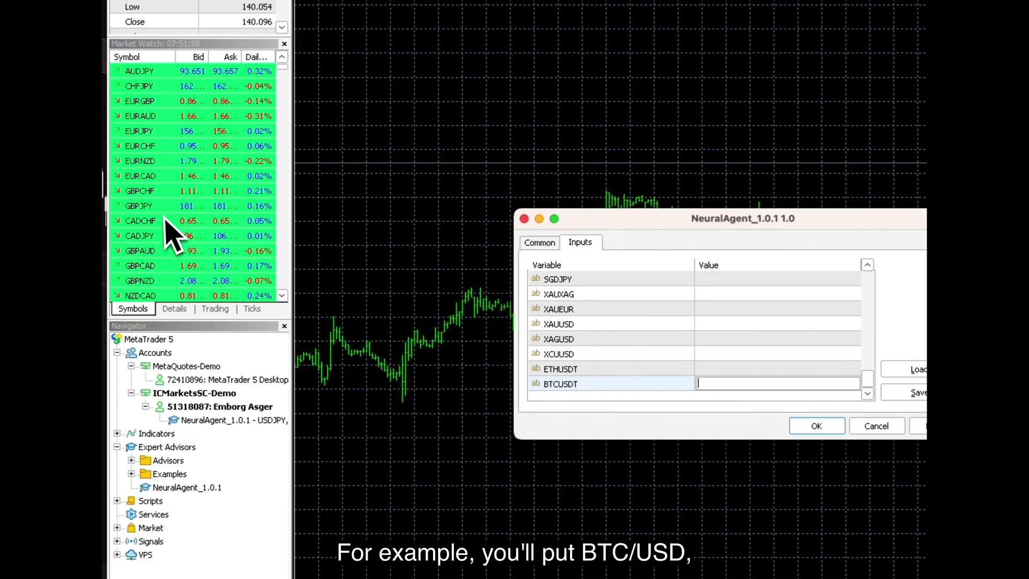
pyautogui.write('BTCUSD')
pyautogui.press('Return')
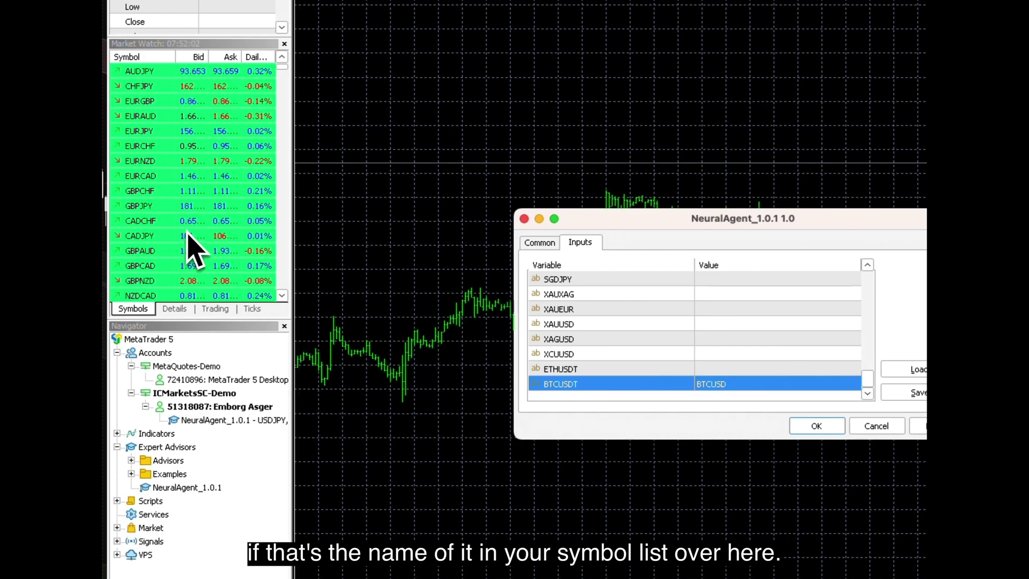
pyautogui.click(810, 434)
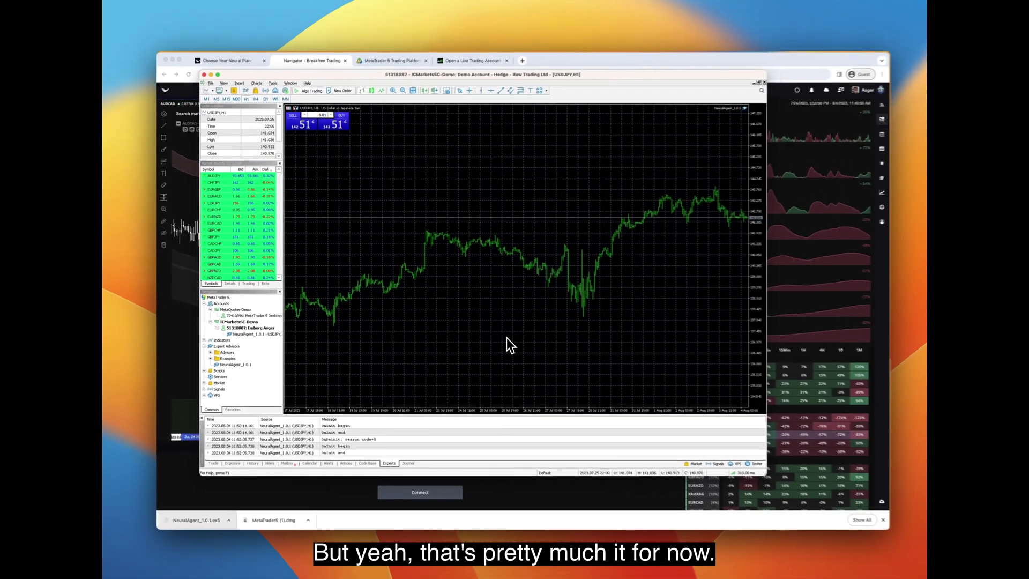